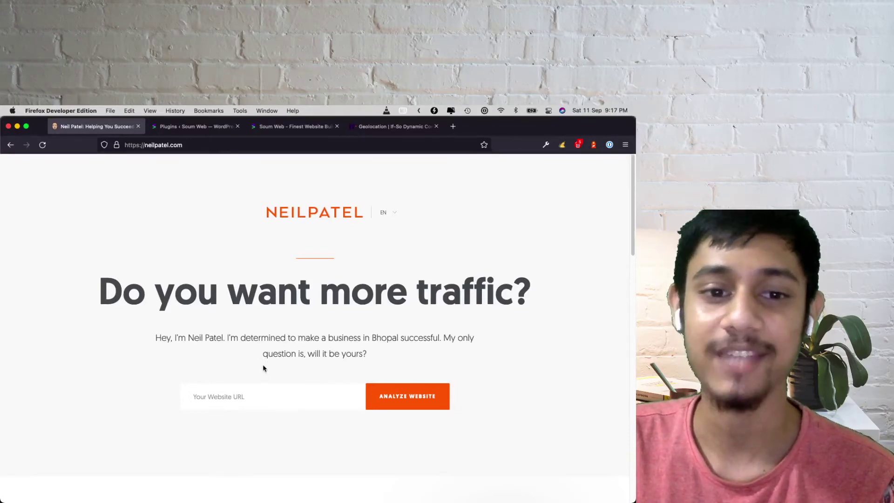
# Highlight the Neil Patel intro sentence naming Bhopal, then clear the highlight.
pyautogui.moveTo(228, 338); pyautogui.dragTo(399, 339)
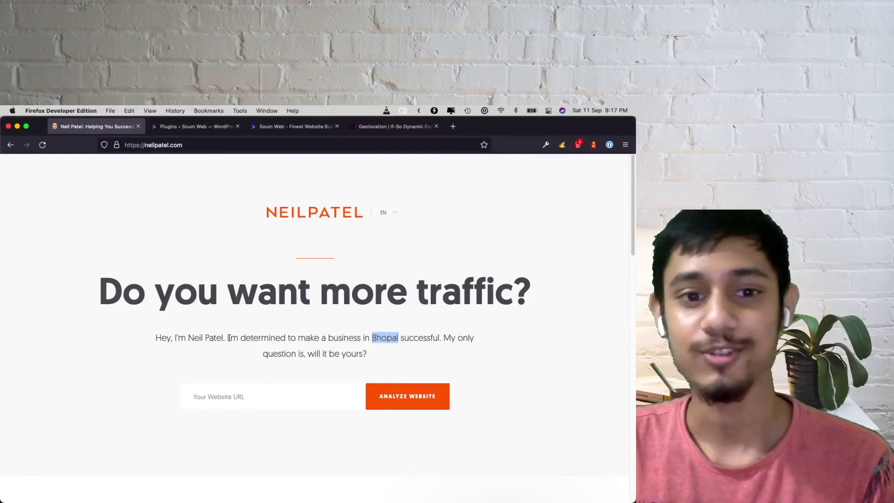
pyautogui.moveTo(228, 337); pyautogui.dragTo(442, 339)
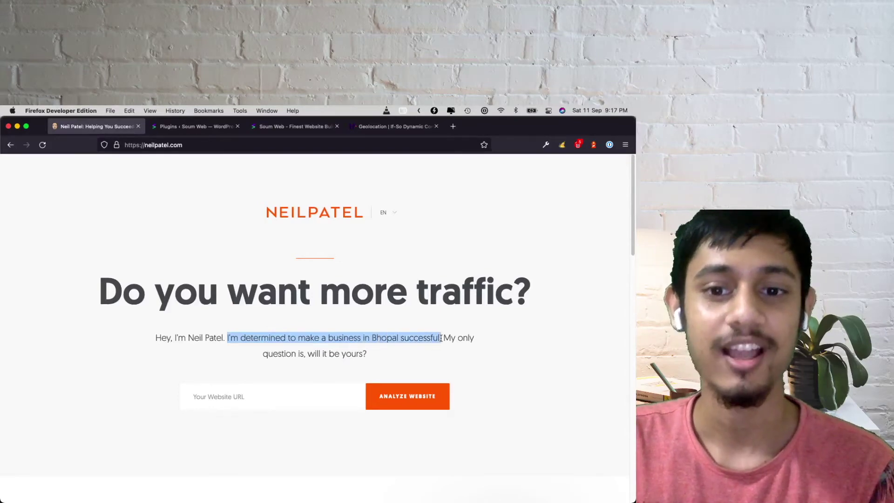
pyautogui.doubleClick(385, 337)
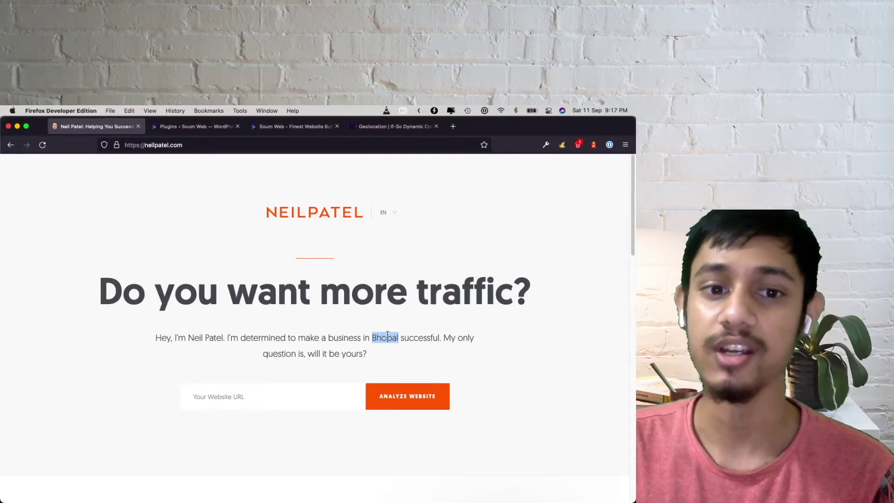
pyautogui.moveTo(227, 337); pyautogui.dragTo(440, 336)
pyautogui.click(413, 309)
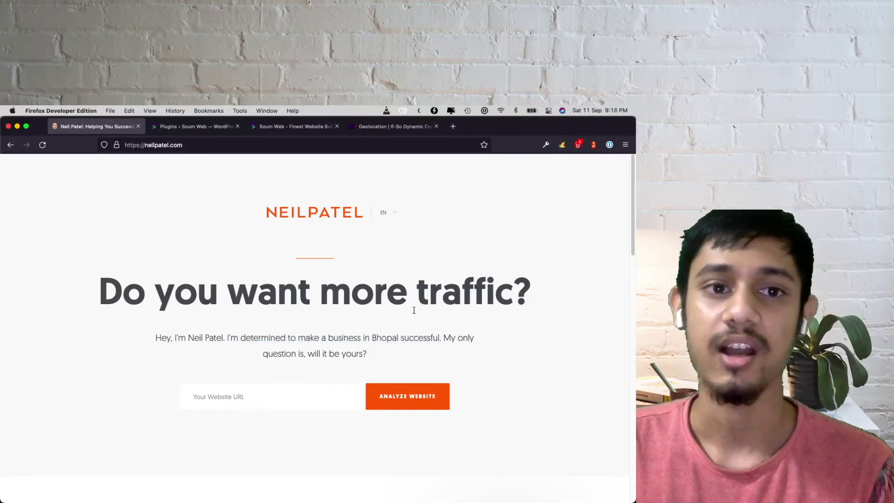
# Launch Windscribe from the launcher with 'wind' to connect via New York, then return to Firefox.
pyautogui.hotkey('ctrl', 'Left')
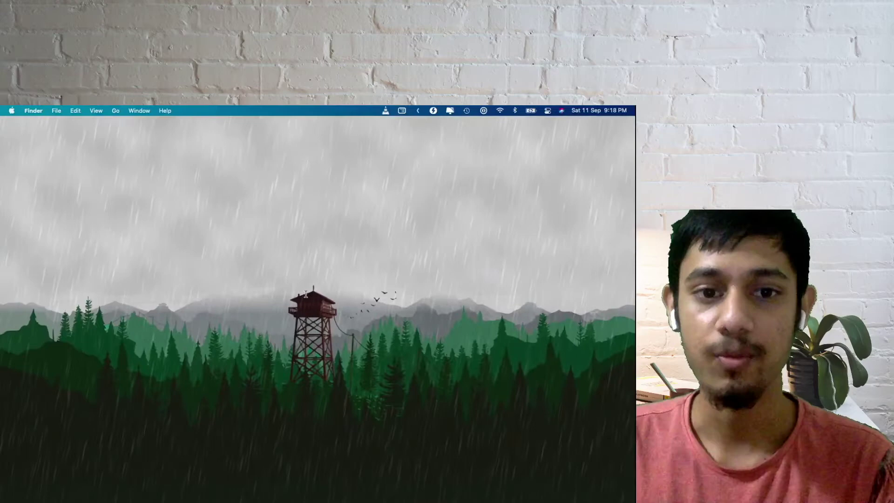
pyautogui.hotkey('alt', 'space')
pyautogui.write('wind')
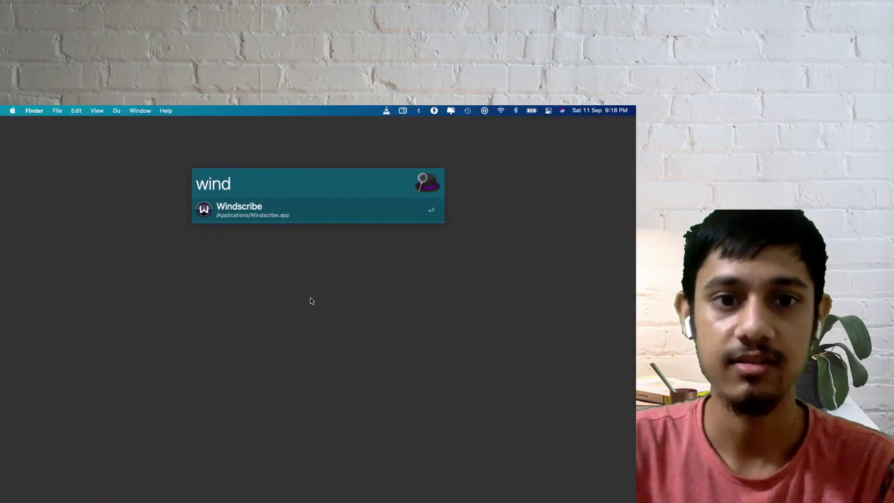
pyautogui.press('Return')
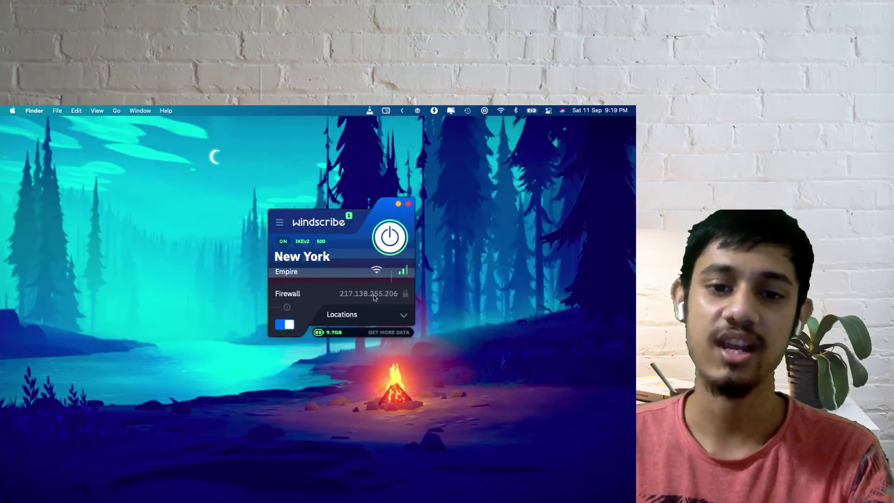
pyautogui.hotkey('ctrl', 'Right')
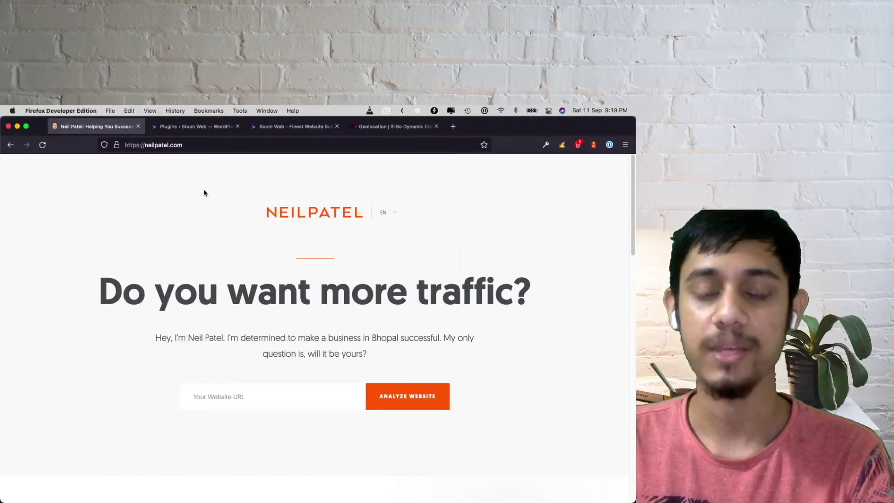
pyautogui.click(625, 145)
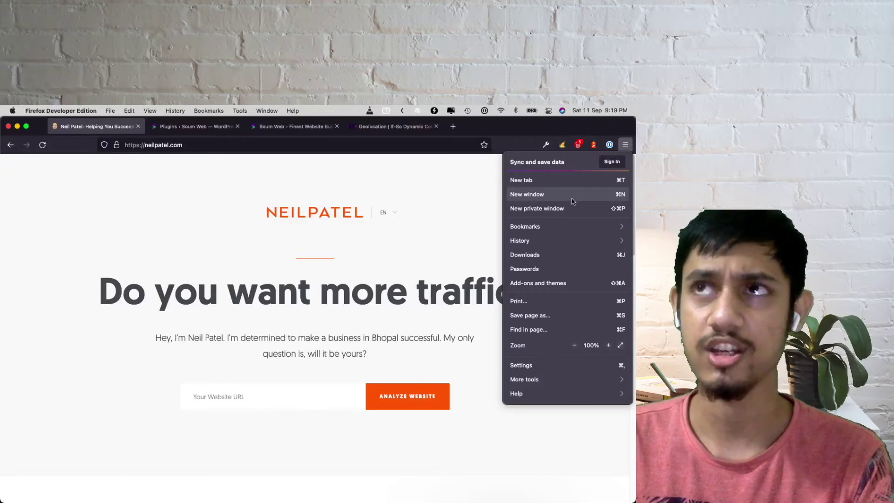
pyautogui.press('Escape')
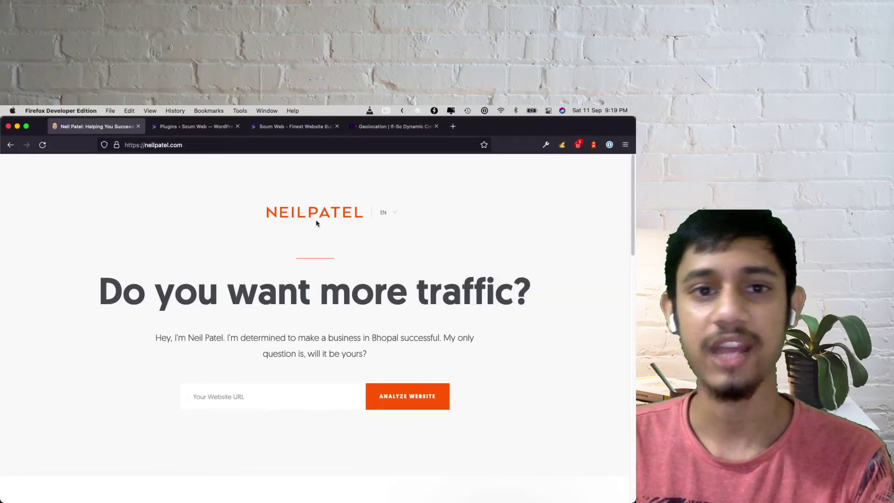
pyautogui.press('super+shift+p')
pyautogui.write('neil')
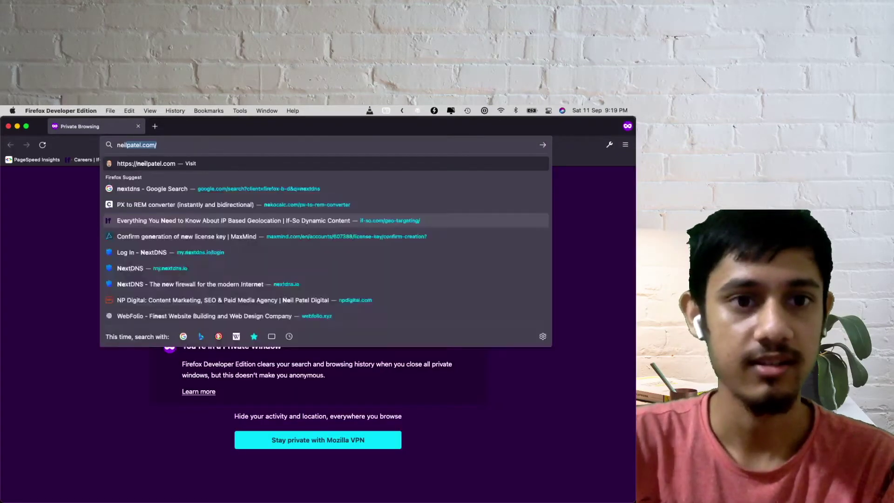
pyautogui.press('Return')
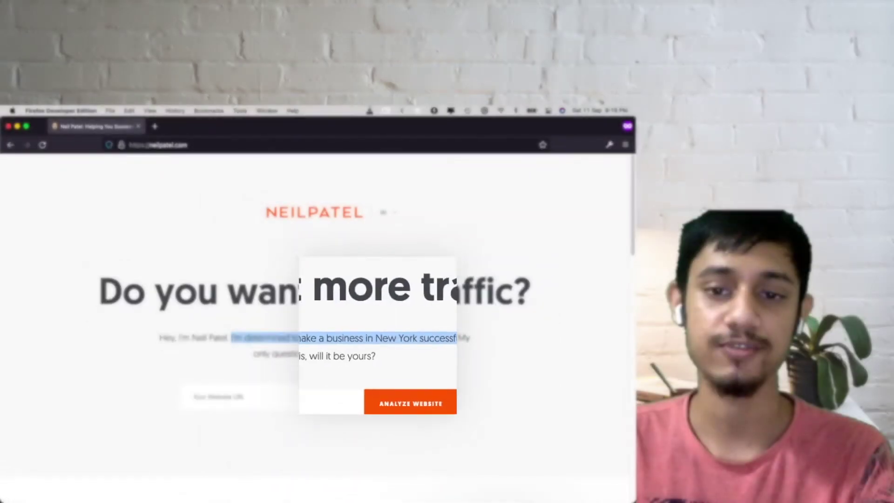
pyautogui.click(399, 335)
pyautogui.moveTo(376, 338); pyautogui.dragTo(411, 338)
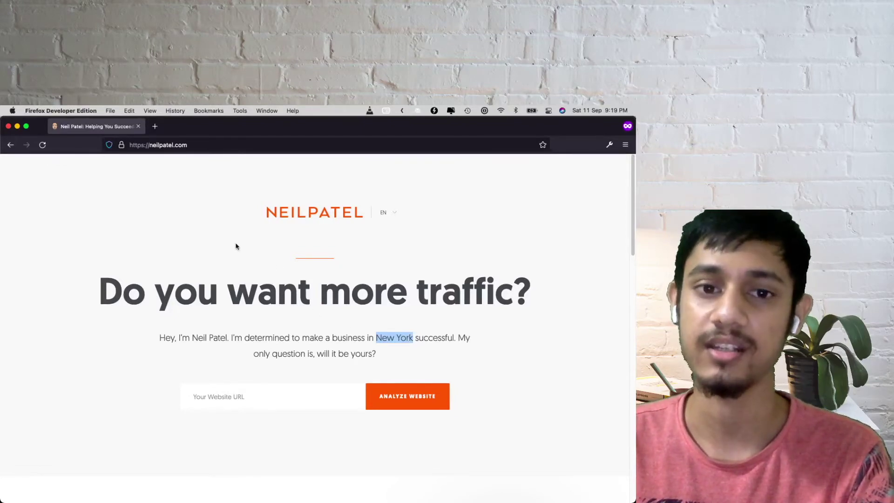
pyautogui.click(195, 226)
pyautogui.click(9, 126)
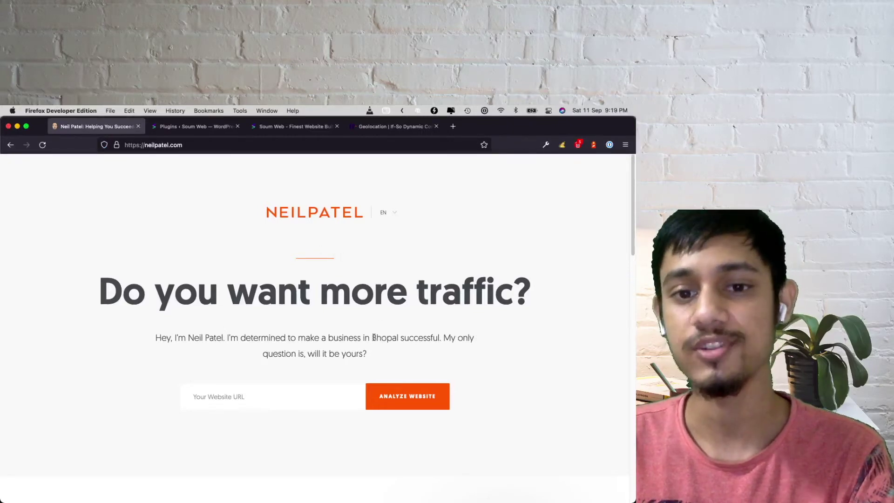
pyautogui.moveTo(372, 337); pyautogui.dragTo(398, 337)
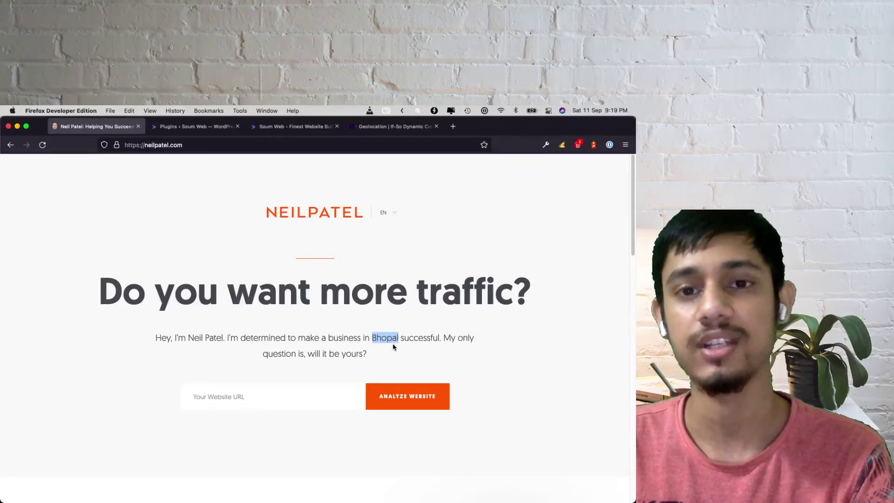
pyautogui.click(322, 247)
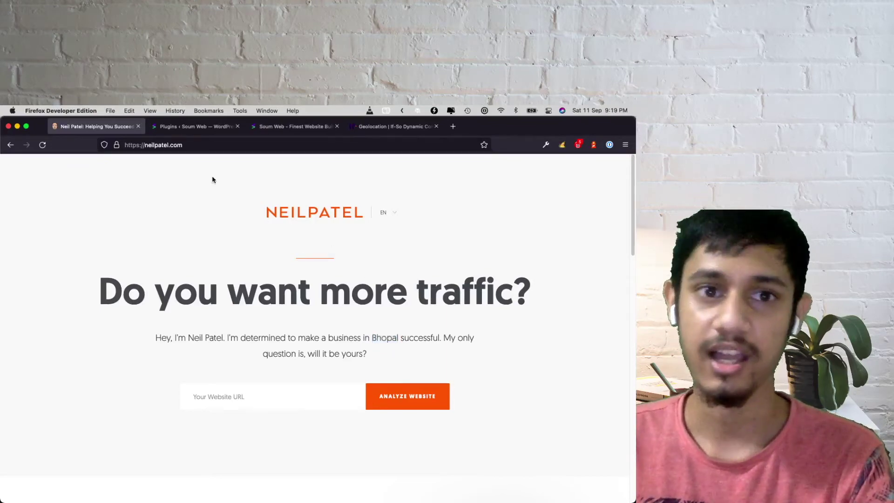
pyautogui.click(205, 127)
pyautogui.click(110, 133)
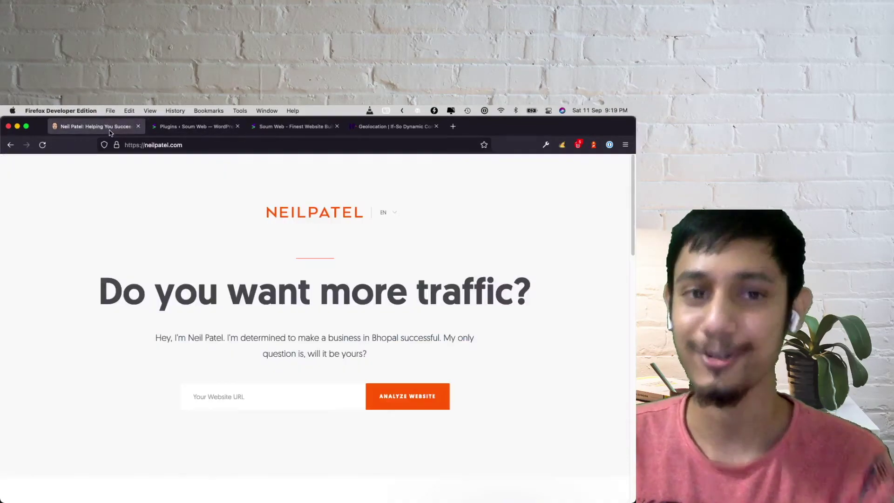
# Glance at the Plugins and Neil Patel tabs, then bring up the Soum Web homepage preview.
pyautogui.click(195, 133)
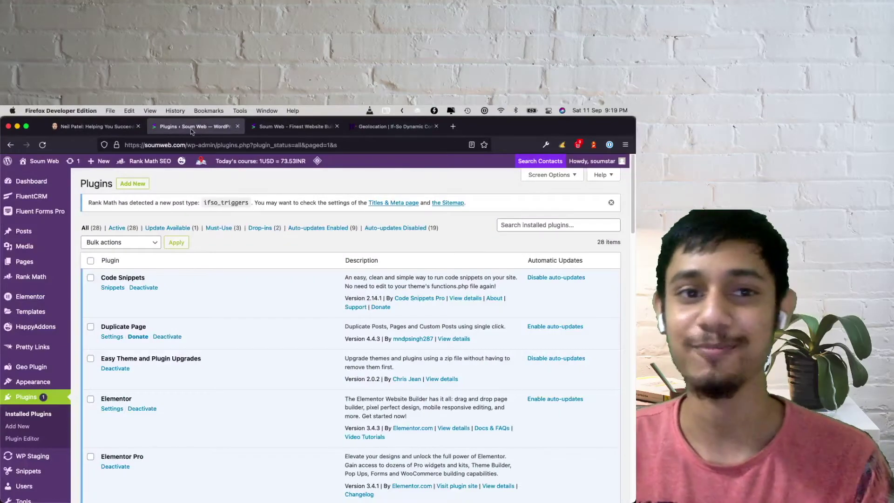
pyautogui.click(103, 126)
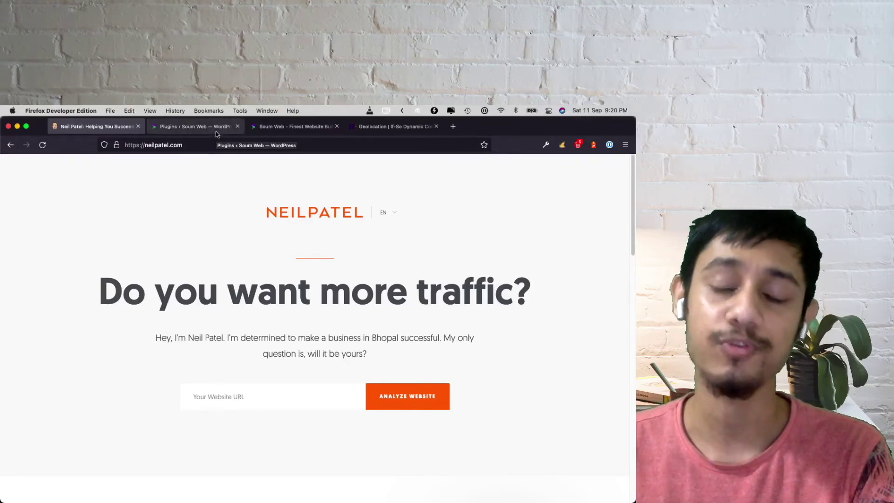
pyautogui.click(305, 129)
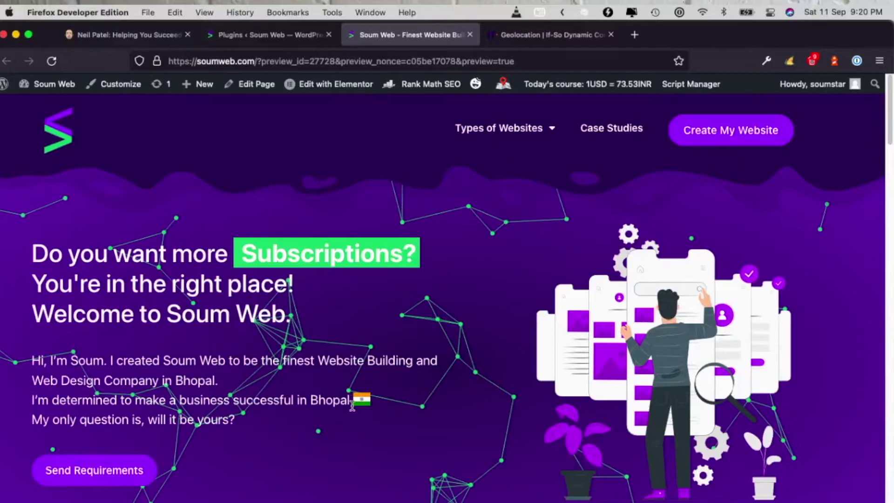
# Reload the Soum Web preview so its hero text names New York with a US flag.
pyautogui.moveTo(70, 82)
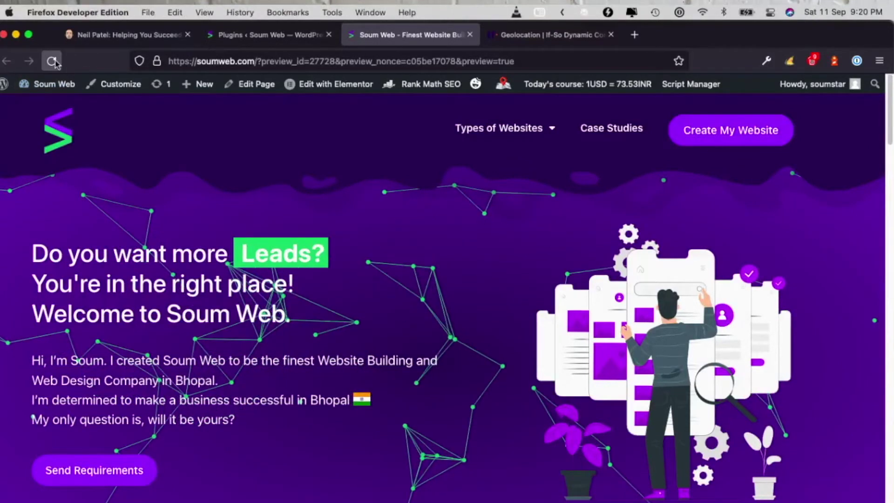
pyautogui.click(55, 65)
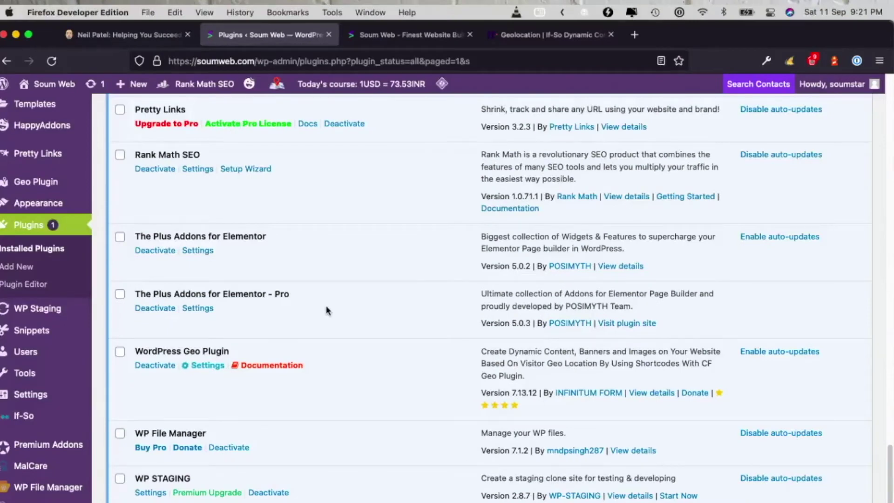
# Close the CF Geo Plugin site and scroll Installed Plugins up to the active If-So 1.5.4.2.
pyautogui.moveTo(134, 351); pyautogui.dragTo(230, 353)
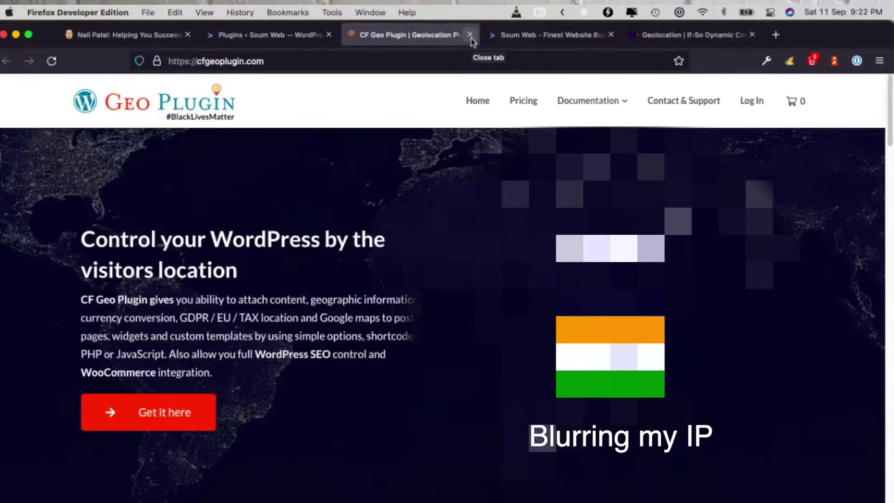
pyautogui.click(470, 37)
pyautogui.click(297, 41)
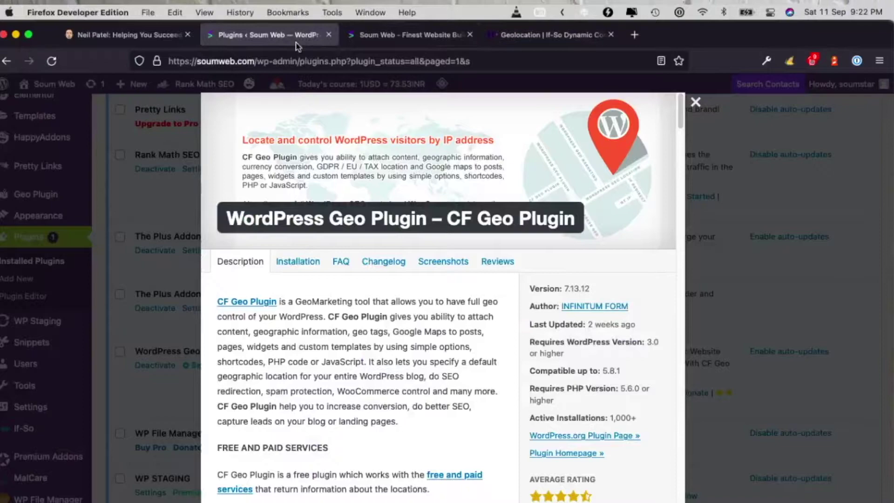
pyautogui.press('Escape')
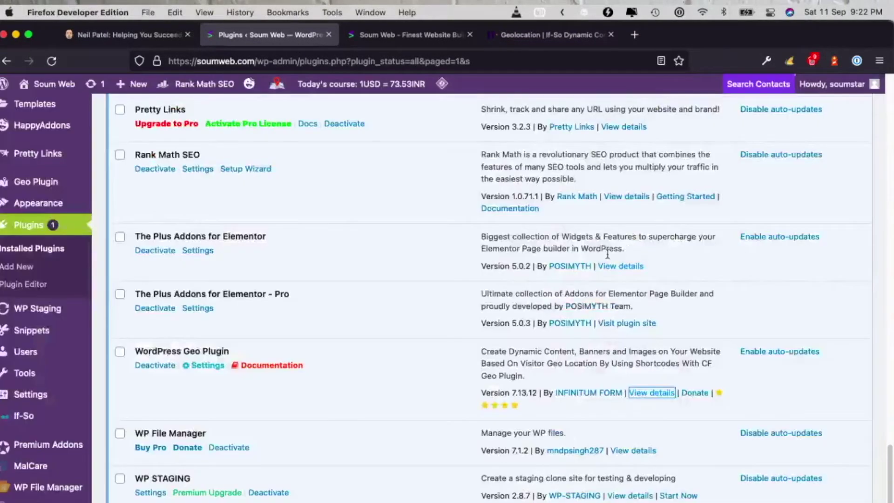
pyautogui.scroll(4, 477, 270)
pyautogui.scroll(6, 476, 269)
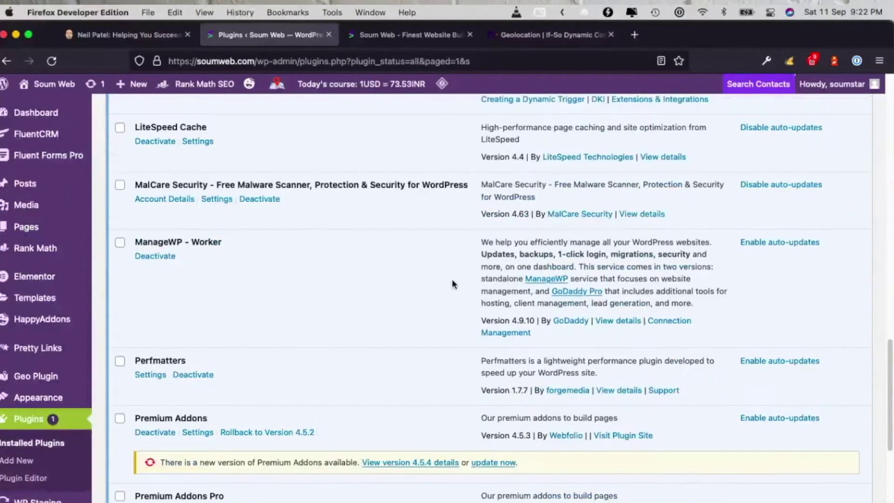
pyautogui.scroll(5, 453, 284)
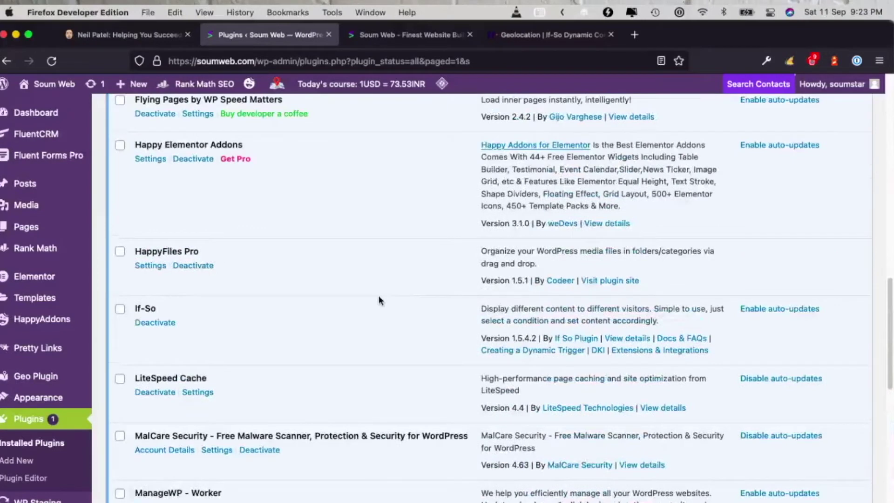
# Point out the installed If-So plugin, then browse If-So's geolocation documentation.
pyautogui.doubleClick(158, 310)
pyautogui.click(313, 325)
pyautogui.click(555, 35)
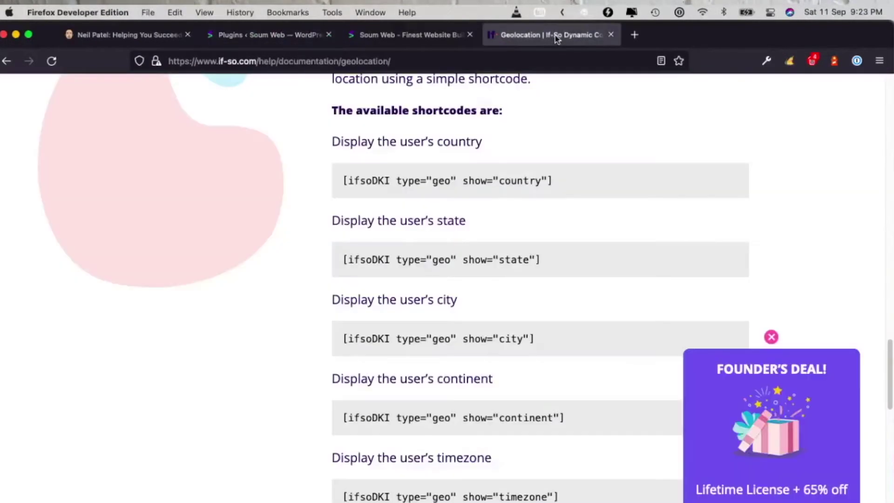
pyautogui.scroll(20, 419, 241)
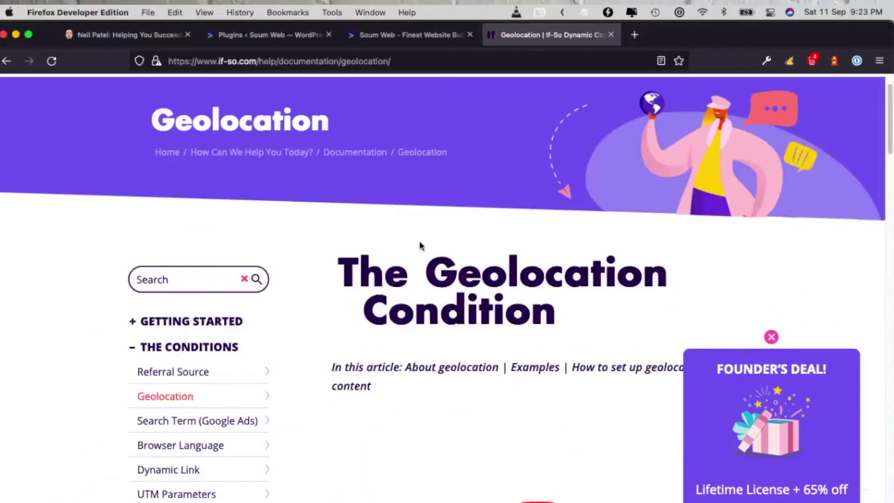
pyautogui.scroll(2, 420, 245)
pyautogui.moveTo(890, 121); pyautogui.dragTo(882, 384)
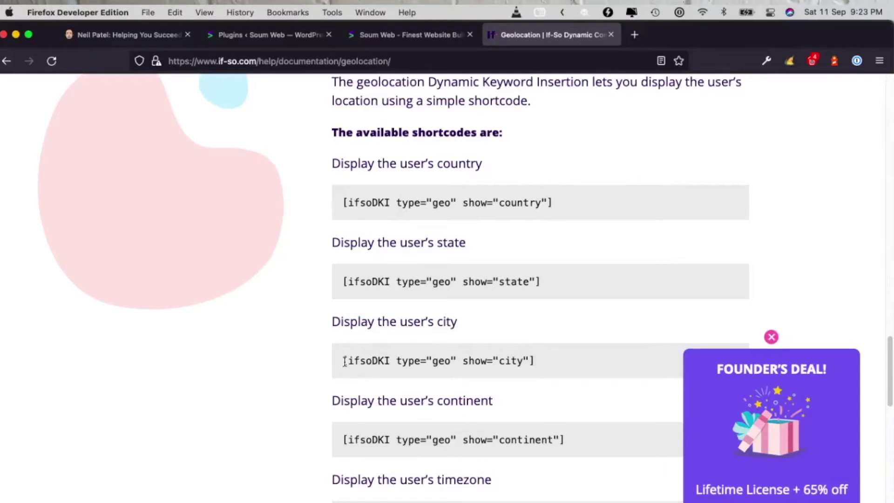
pyautogui.click(282, 34)
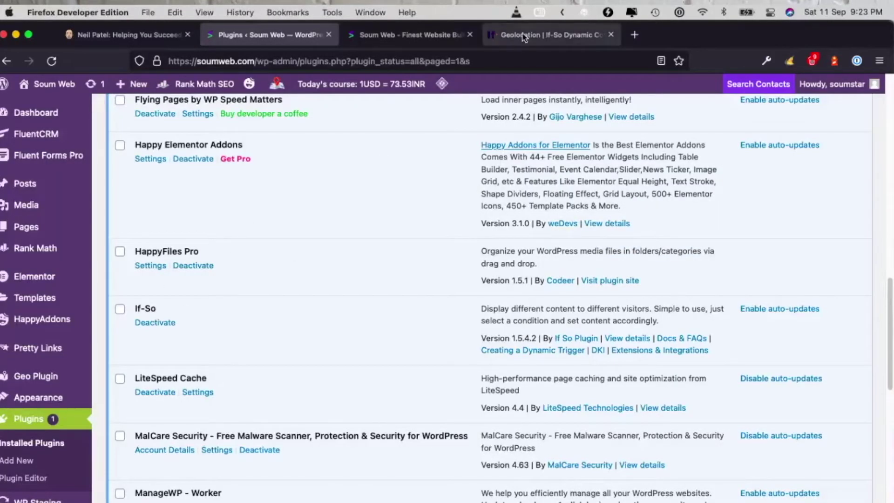
pyautogui.click(536, 35)
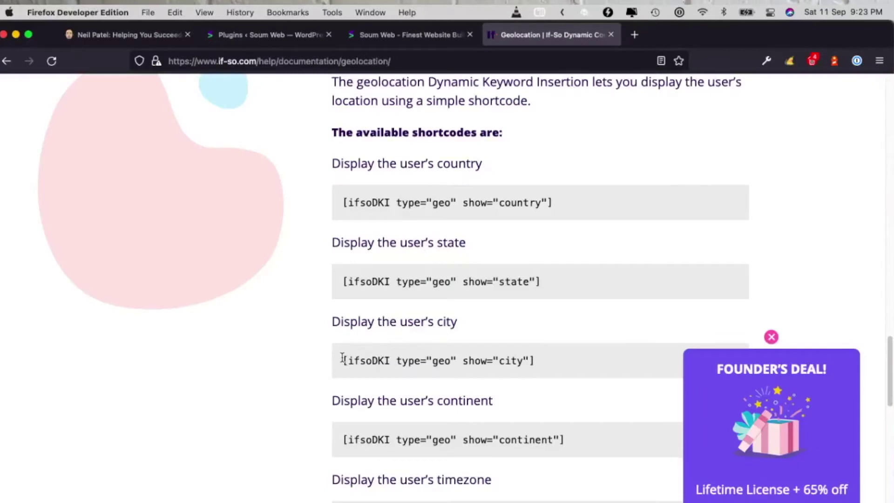
# Copy the [ifsoDKI type="geo" show="city"] shortcode from the If-So docs.
pyautogui.moveTo(343, 359); pyautogui.dragTo(539, 362)
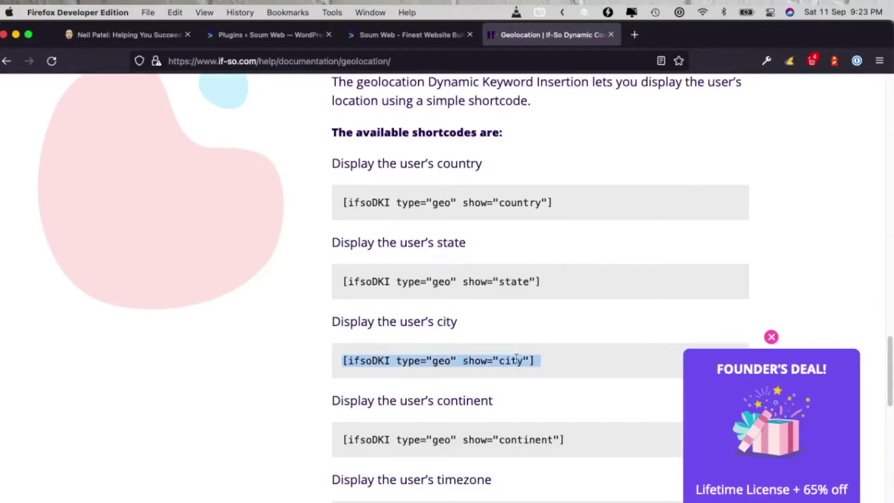
pyautogui.moveTo(342, 361); pyautogui.dragTo(537, 361)
pyautogui.press('super+c')
pyautogui.click(515, 321)
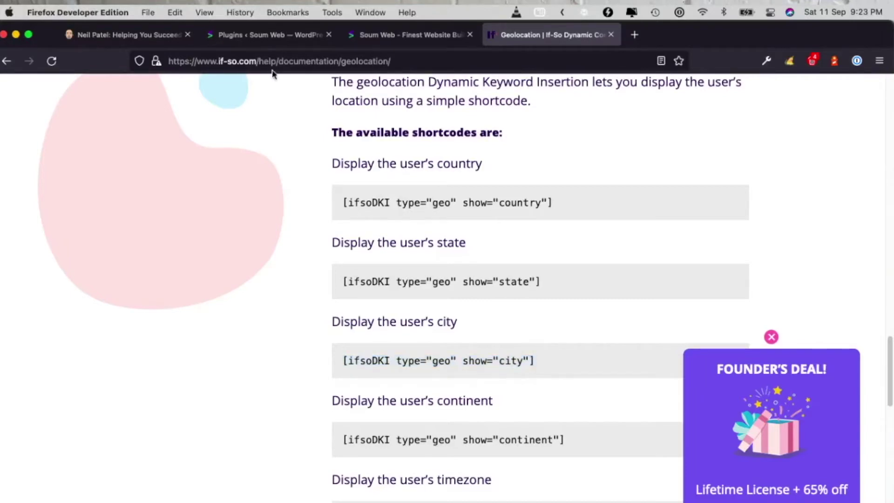
pyautogui.click(264, 36)
# Open the Soum Web homepage in the Elementor editor from its preview tab.
pyautogui.click(400, 38)
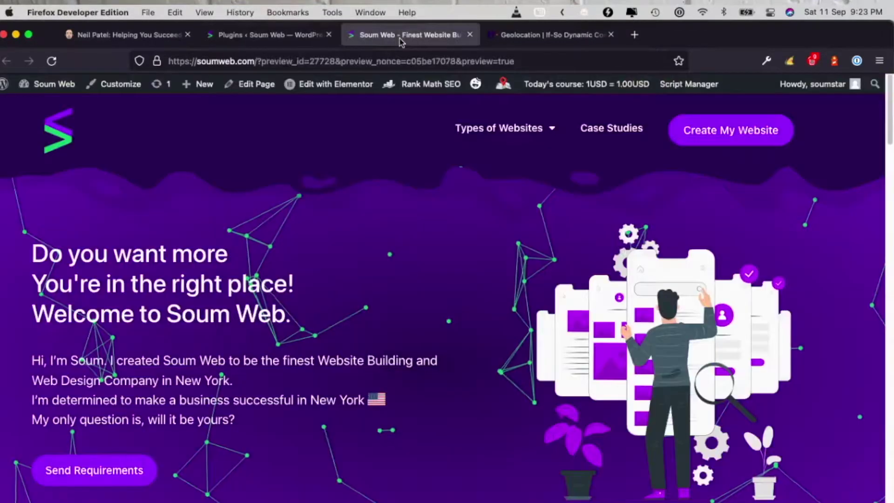
pyautogui.moveTo(350, 87)
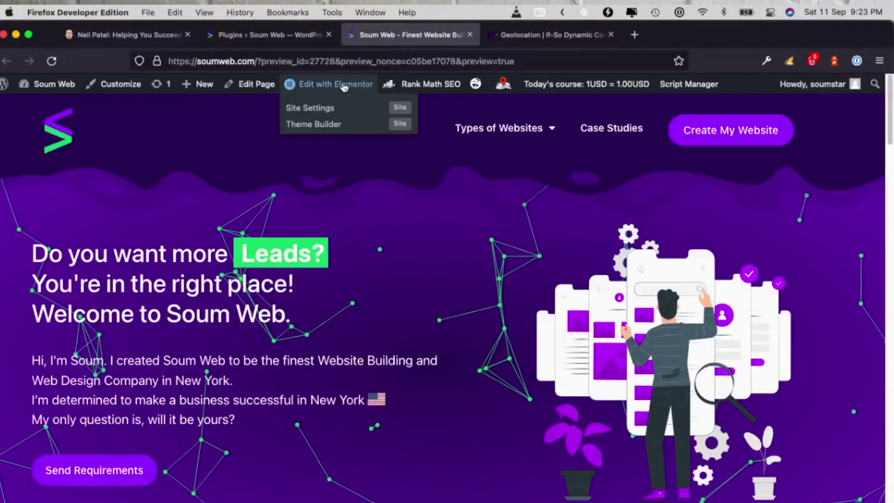
pyautogui.rightClick(401, 41)
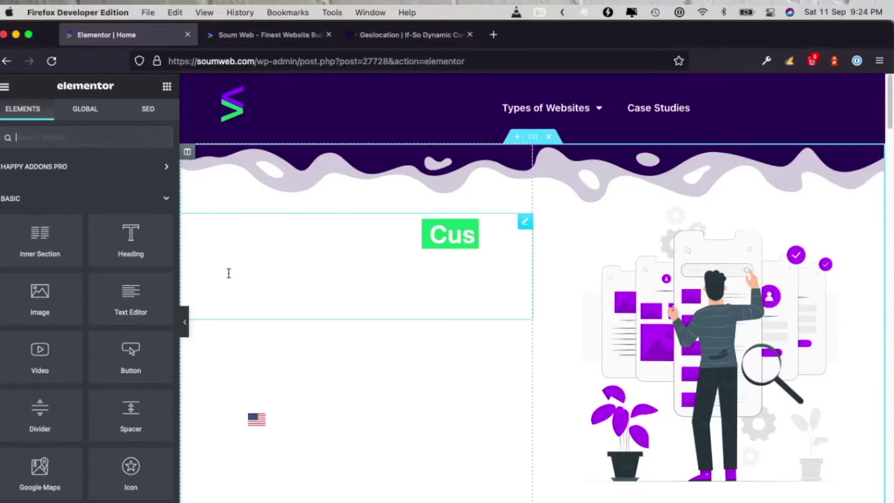
# Paste [ifsoDKI type="geo" show="city"] over [cfgeo_city] in the duplicate intro paragraph.
pyautogui.scroll(-1, 228, 274)
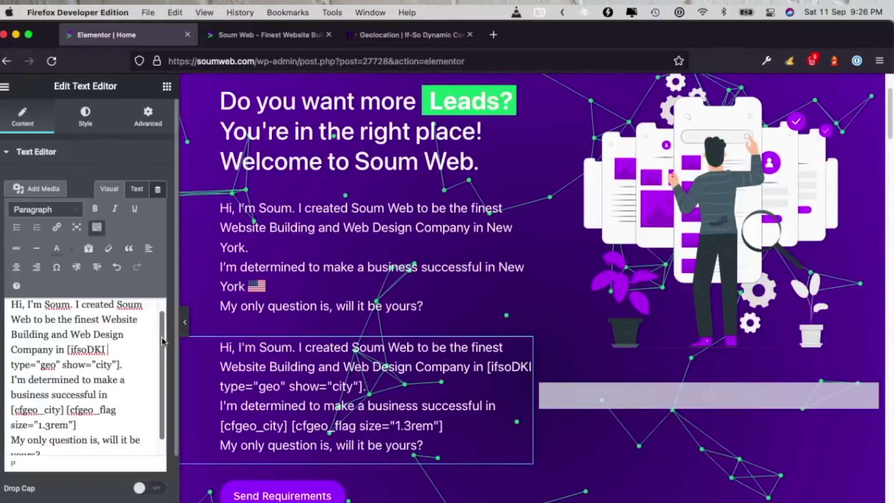
pyautogui.scroll(-2, 46, 391)
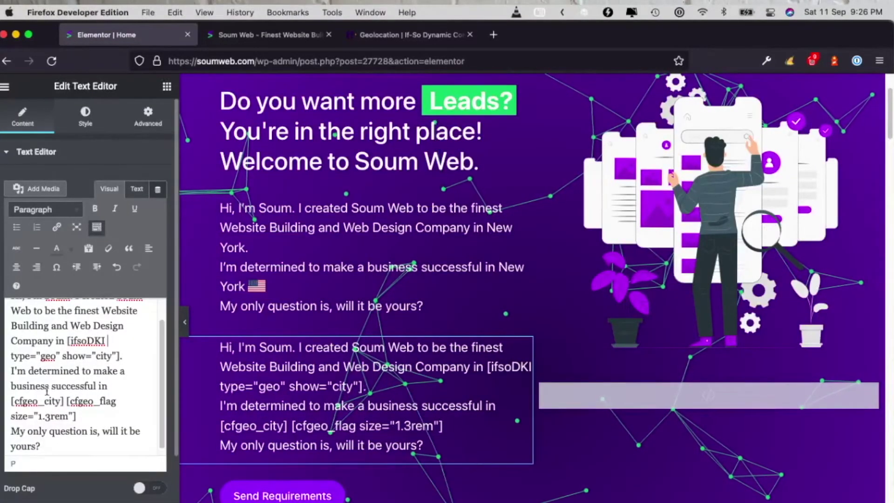
pyautogui.moveTo(11, 401); pyautogui.dragTo(64, 400)
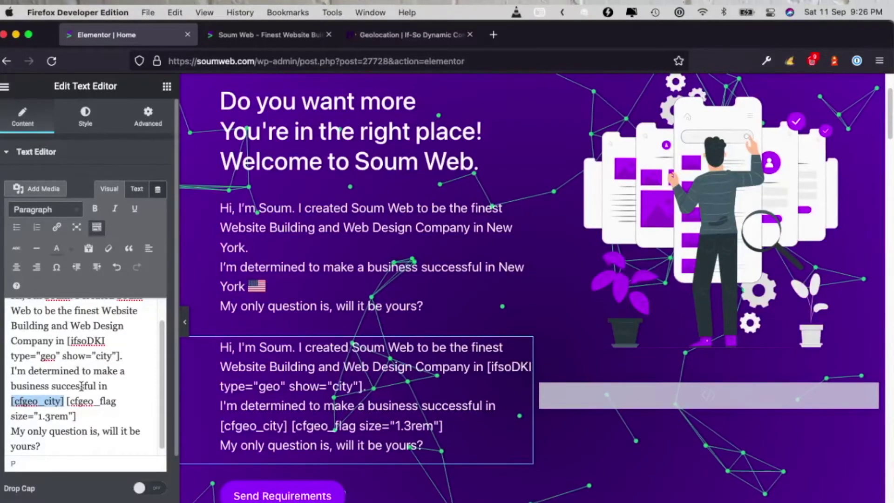
pyautogui.click(82, 385)
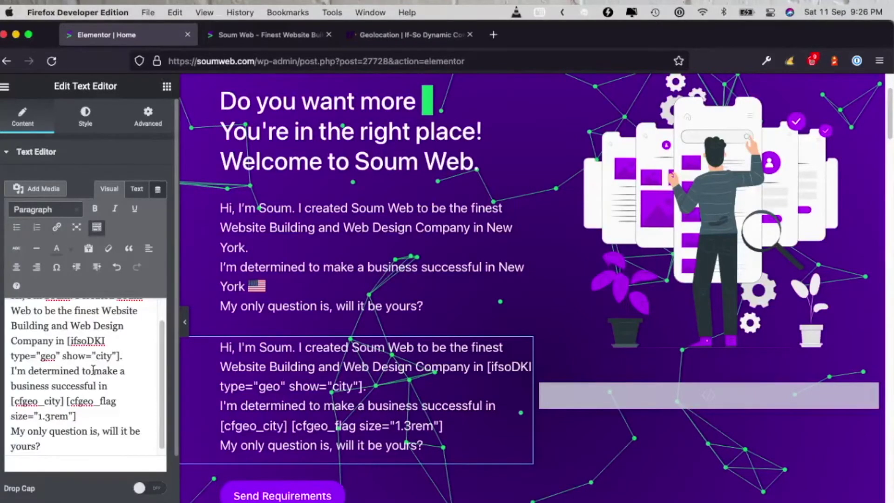
pyautogui.hotkey('ctrl', 'v')
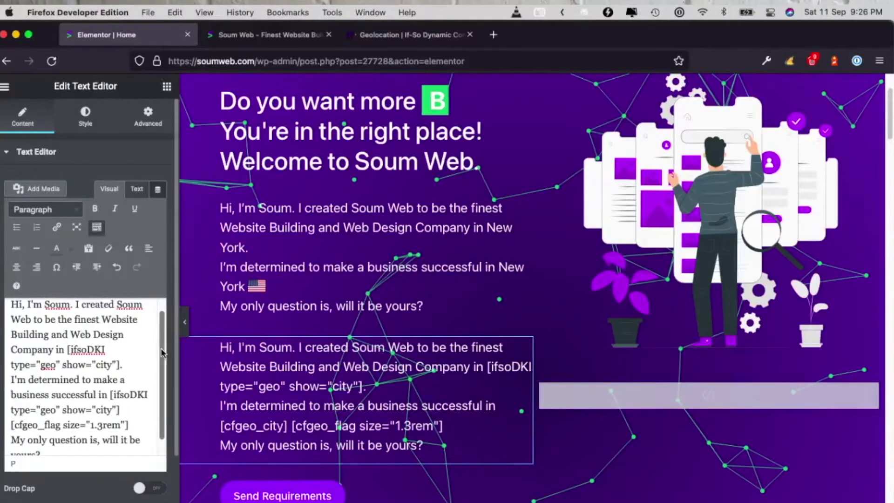
pyautogui.scroll(-1, 161, 348)
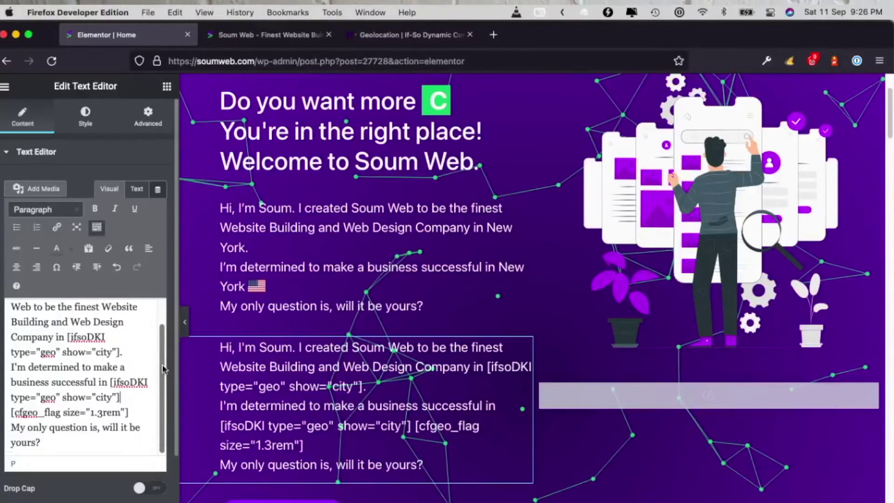
pyautogui.click(436, 43)
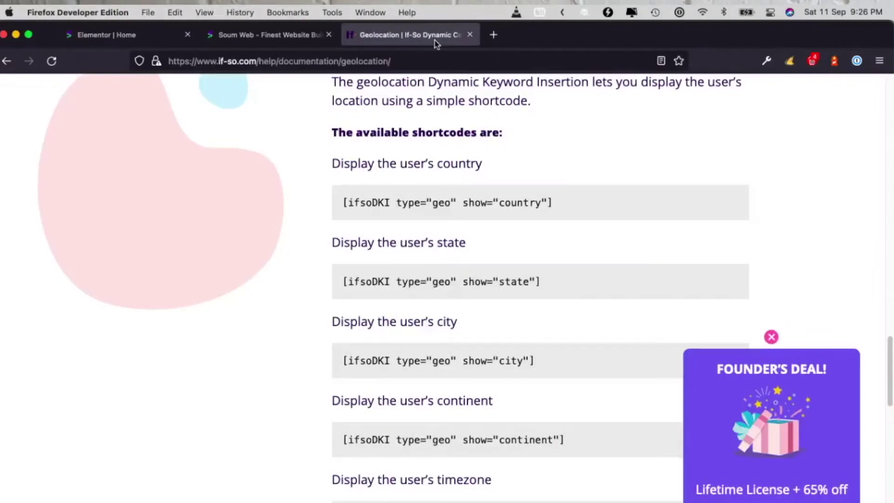
pyautogui.scroll(-5, 553, 361)
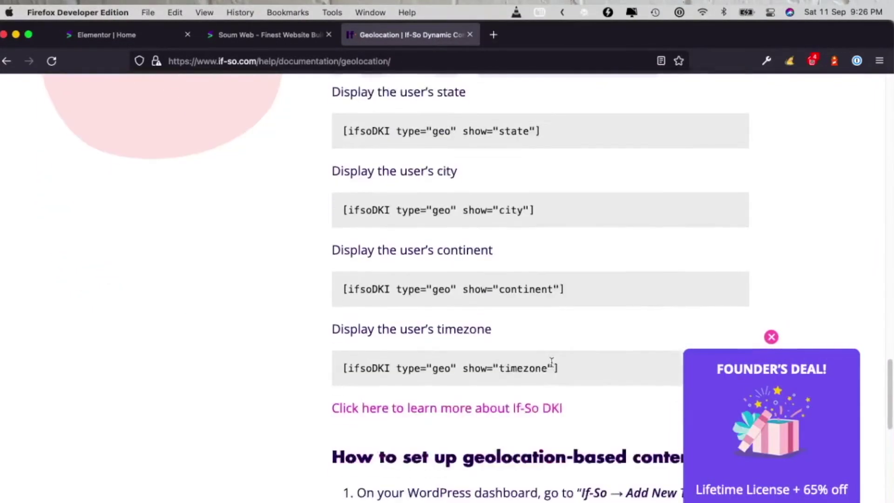
pyautogui.scroll(5, 551, 362)
pyautogui.click(134, 35)
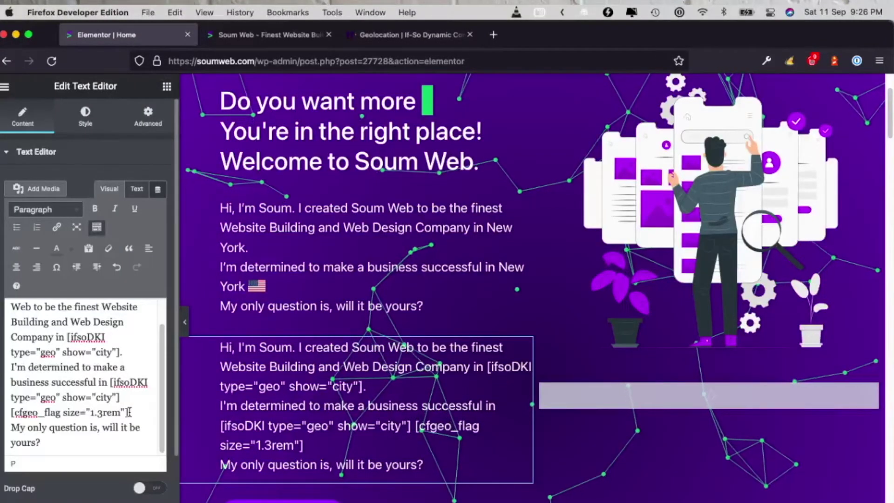
# Delete the [cfgeo_flag size="1.3rem"] shortcode from the duplicate paragraph.
pyautogui.moveTo(129, 412); pyautogui.dragTo(11, 409)
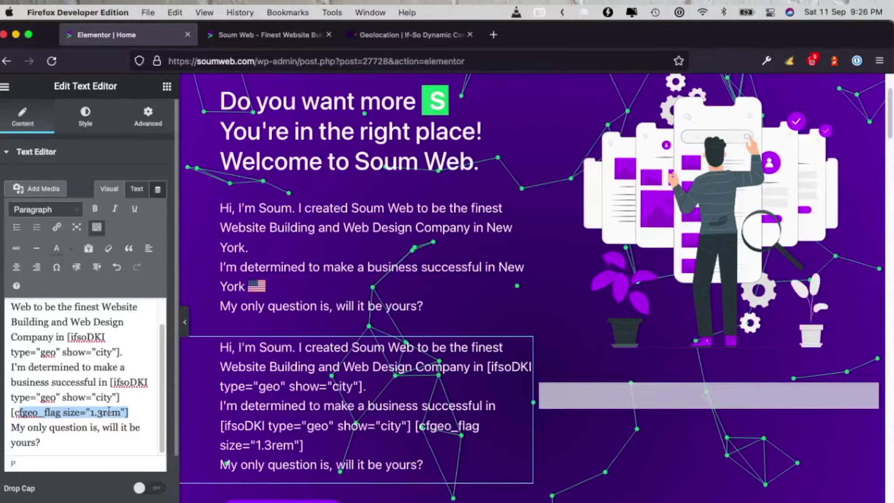
pyautogui.press('BackSpace')
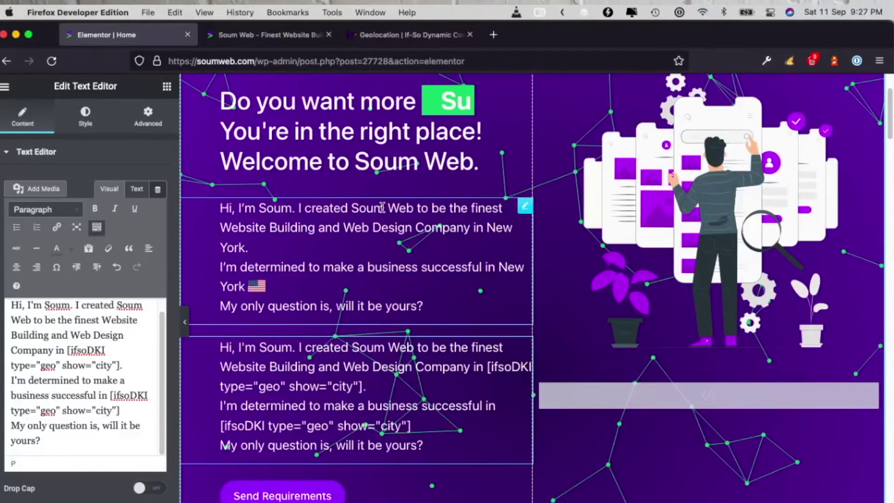
# Reload the Soum Web homepage preview twice to show the edited paragraphs.
pyautogui.click(242, 45)
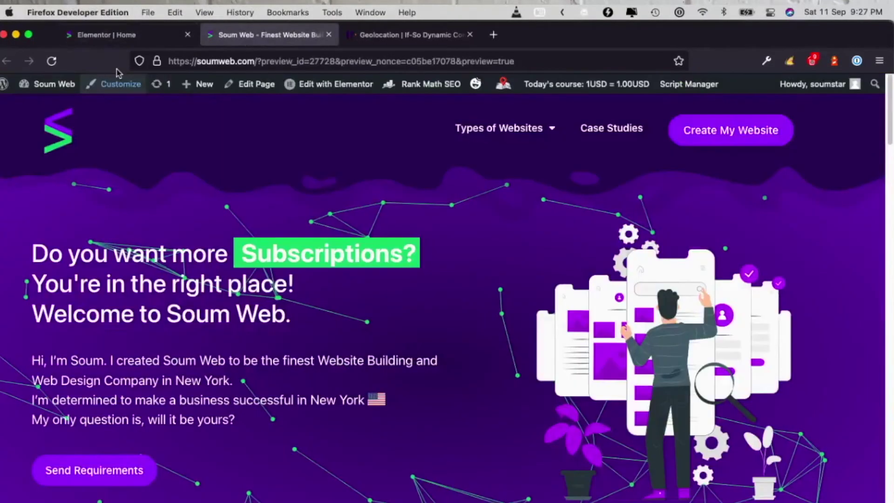
pyautogui.click(51, 61)
pyautogui.scroll(-1, 402, 118)
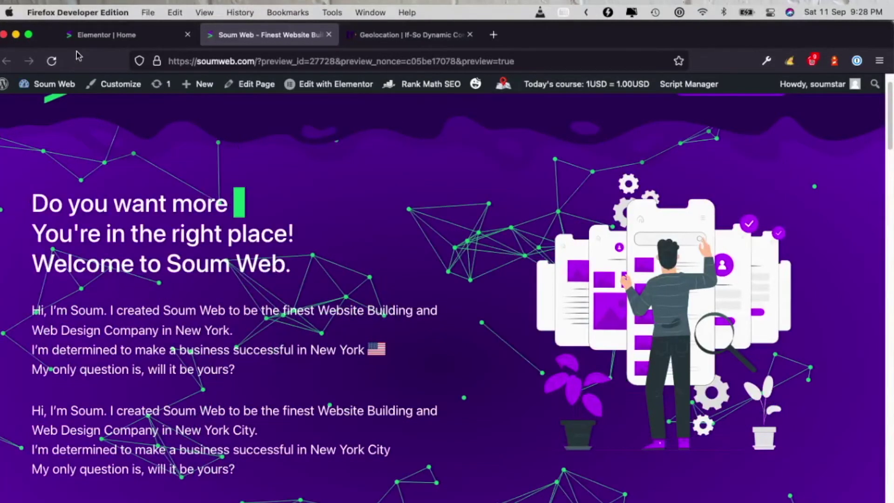
pyautogui.click(51, 61)
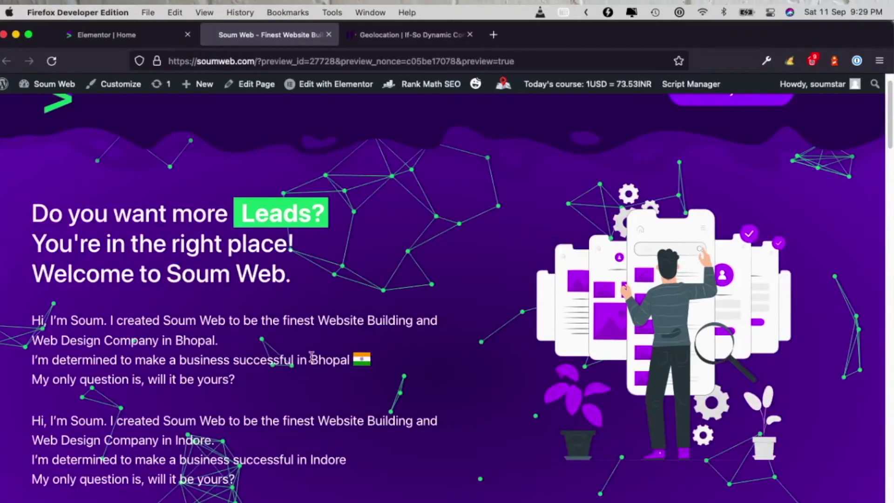
# Compare the cities: Bhopal in the CF Geo paragraph, Indore in the If-So paragraph.
pyautogui.moveTo(311, 356); pyautogui.dragTo(350, 359)
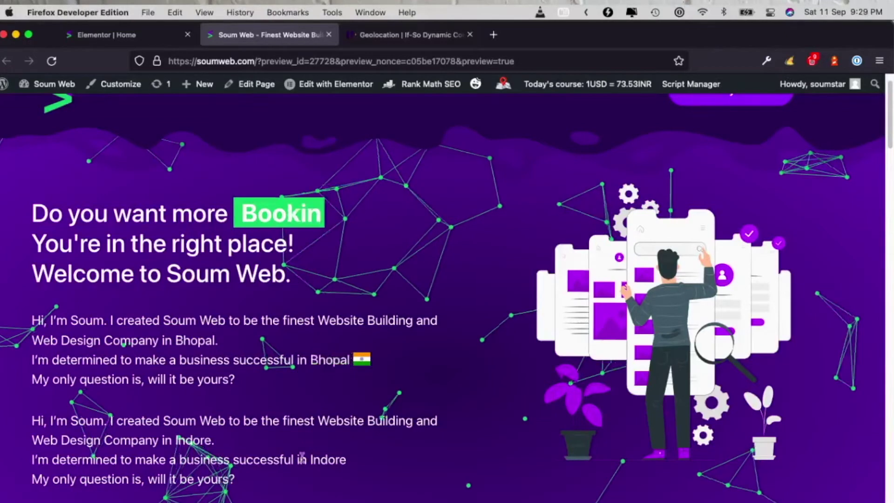
pyautogui.moveTo(312, 459); pyautogui.dragTo(339, 457)
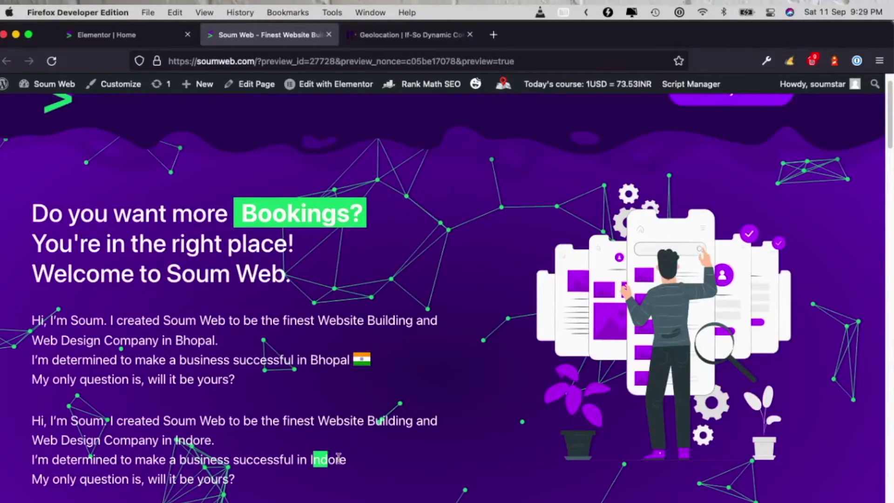
pyautogui.click(344, 460)
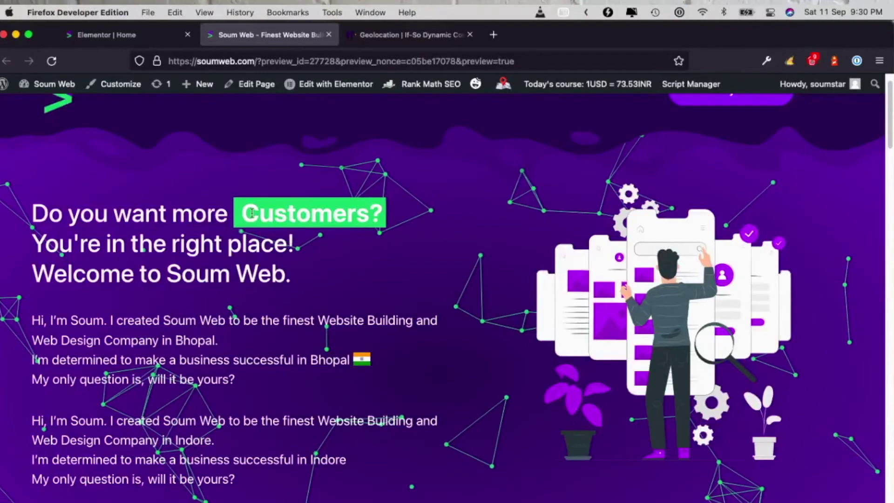
# In the CF Geo hero paragraph, change the cfgeo_flag size from 1.3em to 1.3rem.
pyautogui.click(136, 37)
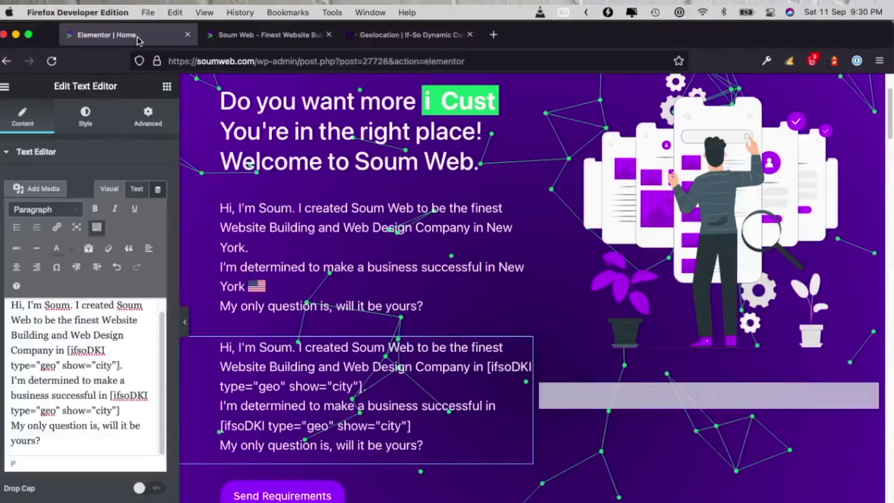
pyautogui.click(126, 367)
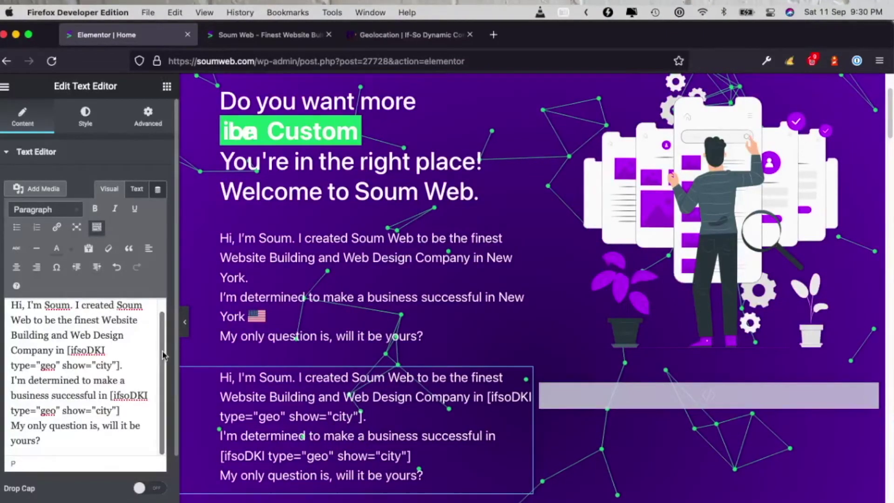
pyautogui.scroll(1, 153, 345)
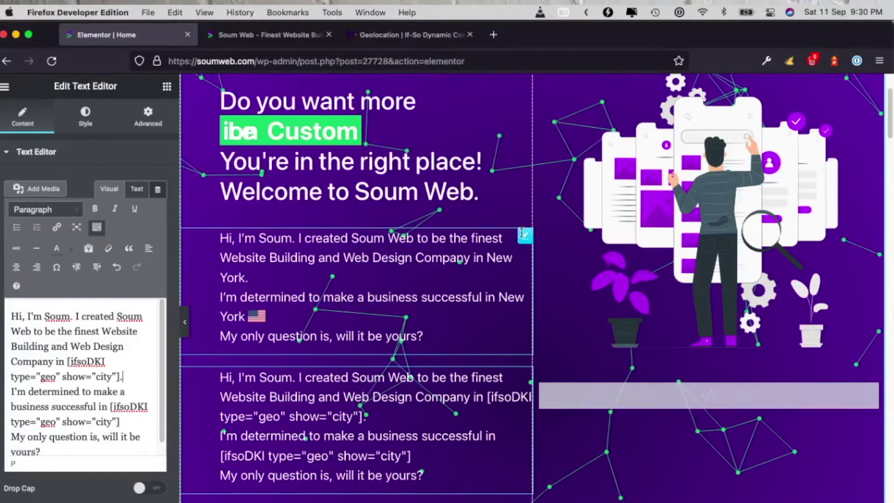
pyautogui.click(522, 232)
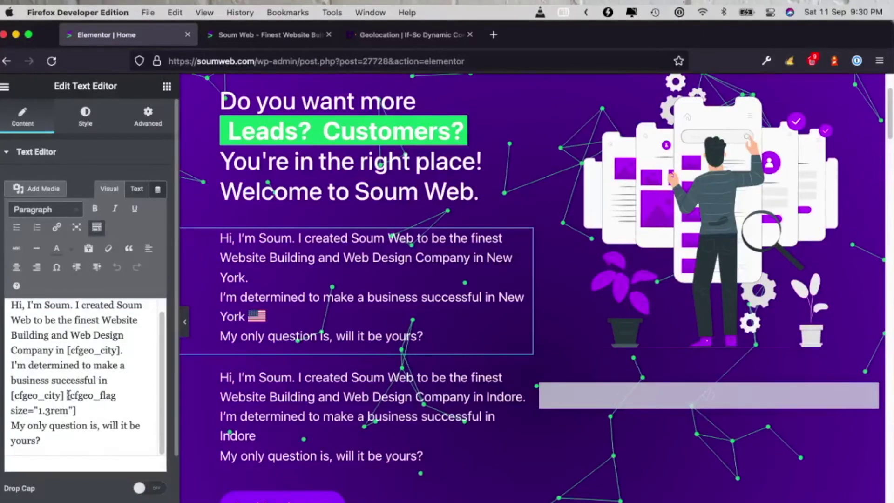
pyautogui.moveTo(68, 395); pyautogui.dragTo(93, 409)
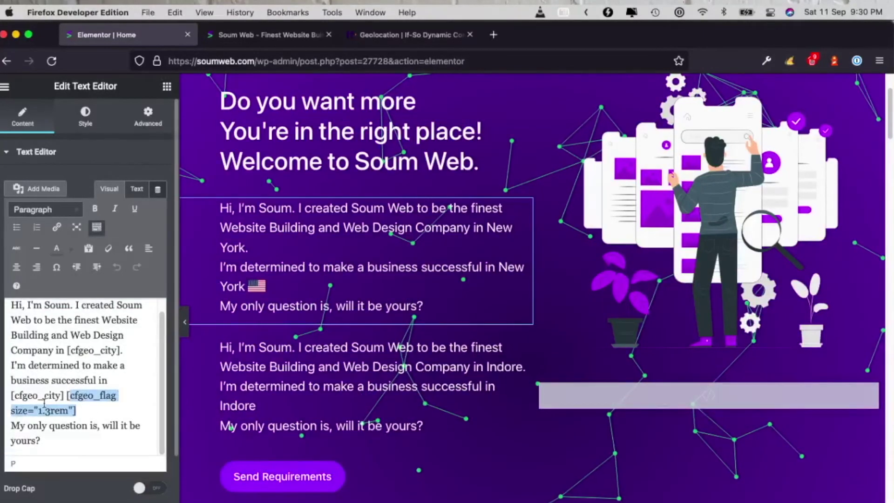
pyautogui.click(70, 409)
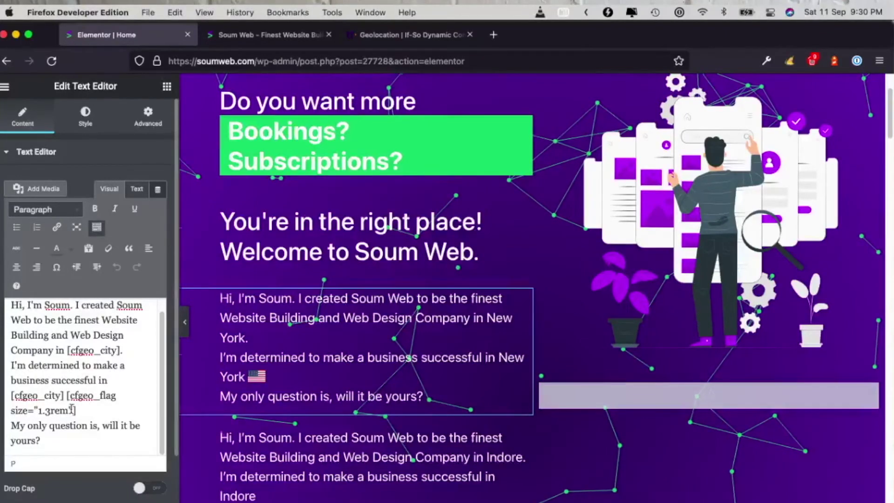
pyautogui.click(53, 410)
pyautogui.write('r')
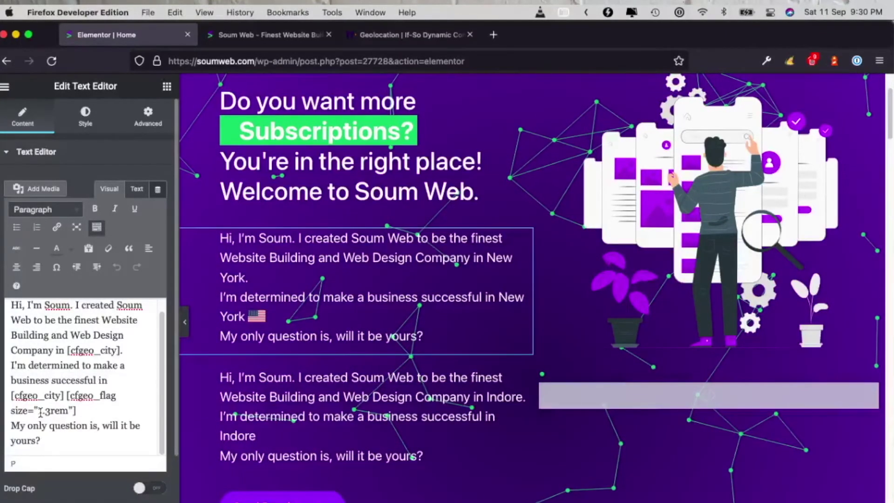
pyautogui.moveTo(43, 410); pyautogui.dragTo(66, 411)
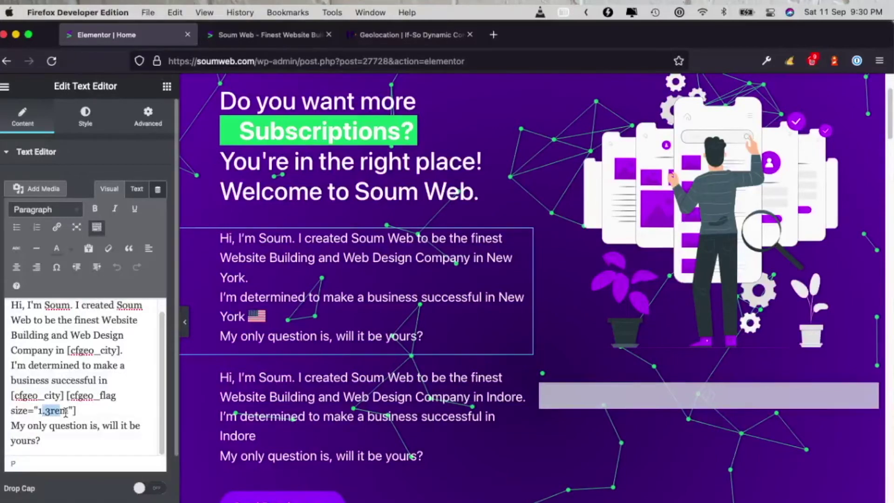
pyautogui.click(69, 411)
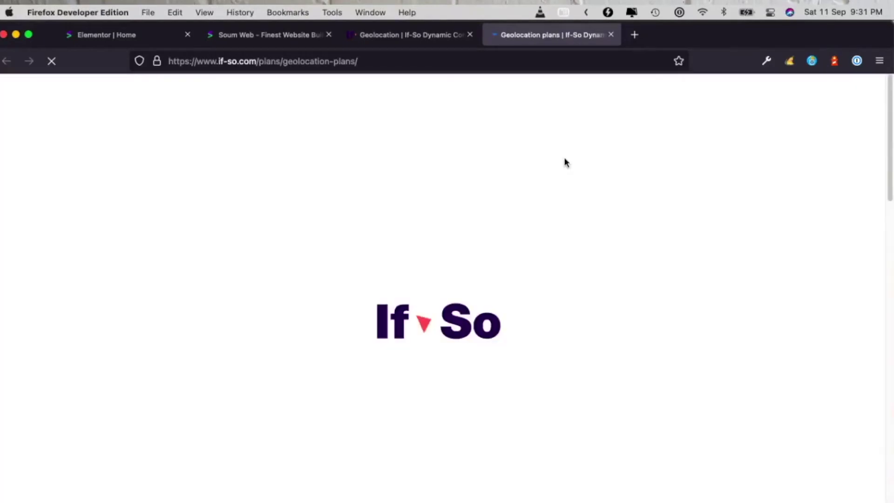
# Compare If-So's Free plan (250 monthly sessions) with Geo Pro (35,000 sessions, 10 per month).
pyautogui.scroll(-3, 419, 298)
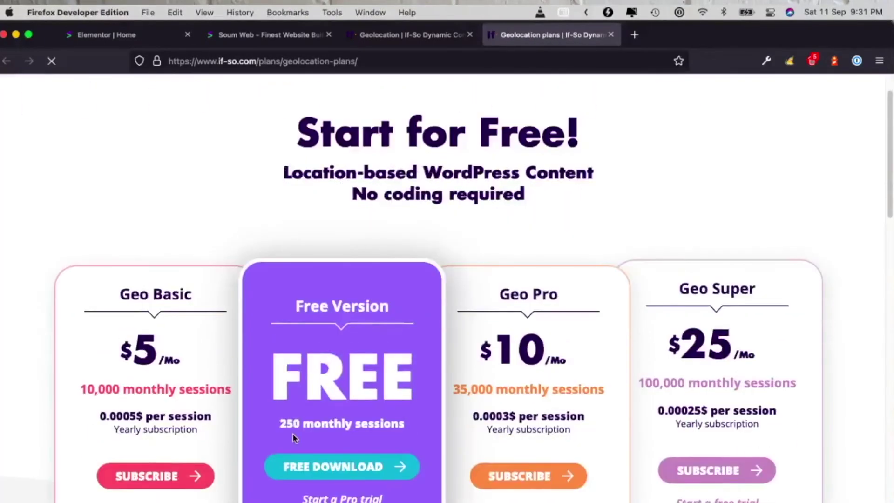
pyautogui.moveTo(279, 425); pyautogui.dragTo(404, 428)
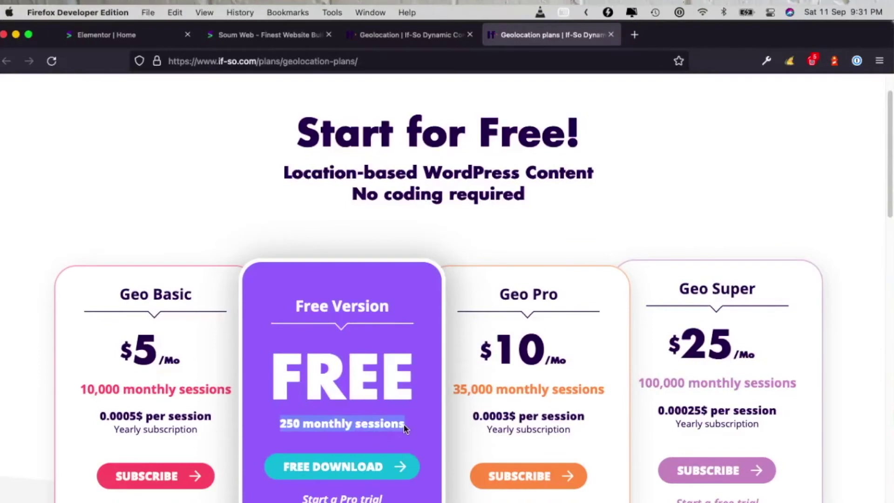
pyautogui.click(410, 388)
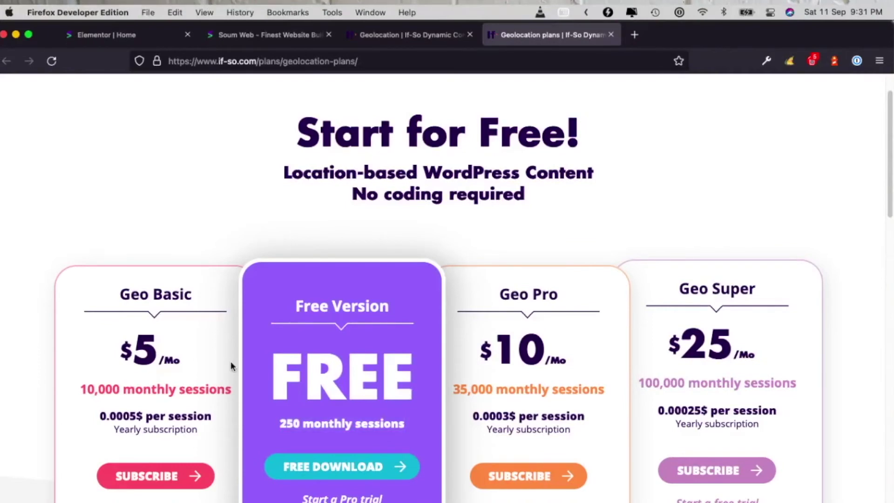
pyautogui.moveTo(449, 390); pyautogui.dragTo(609, 391)
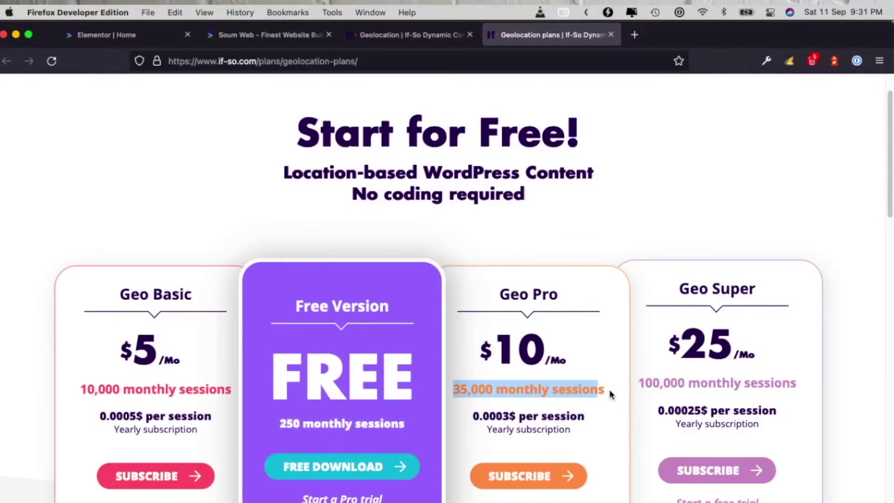
pyautogui.doubleClick(525, 345)
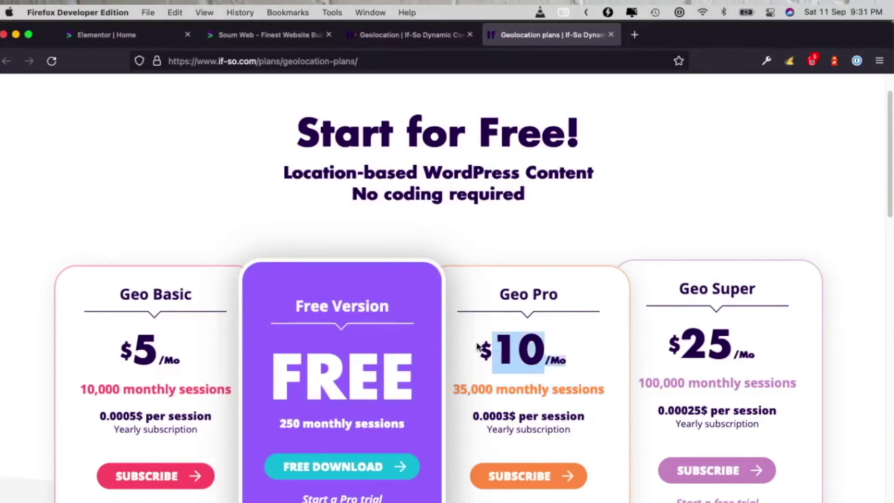
pyautogui.click(525, 345)
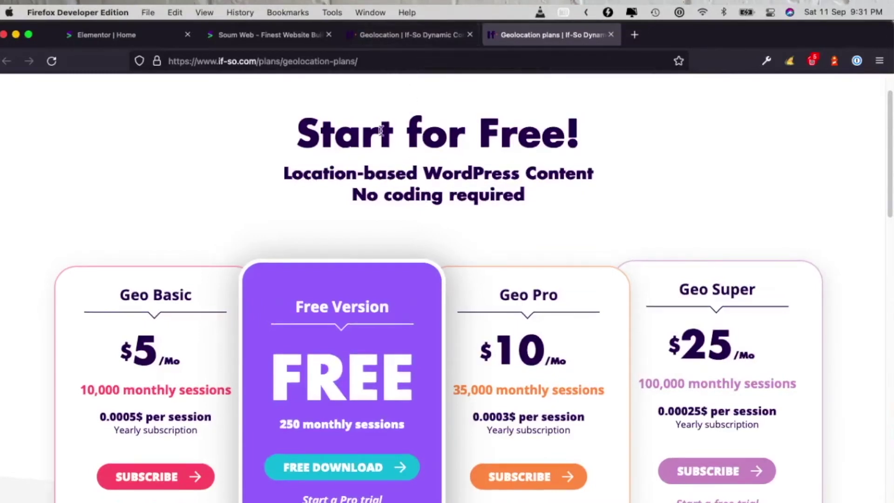
pyautogui.scroll(2, 381, 130)
pyautogui.moveTo(189, 110)
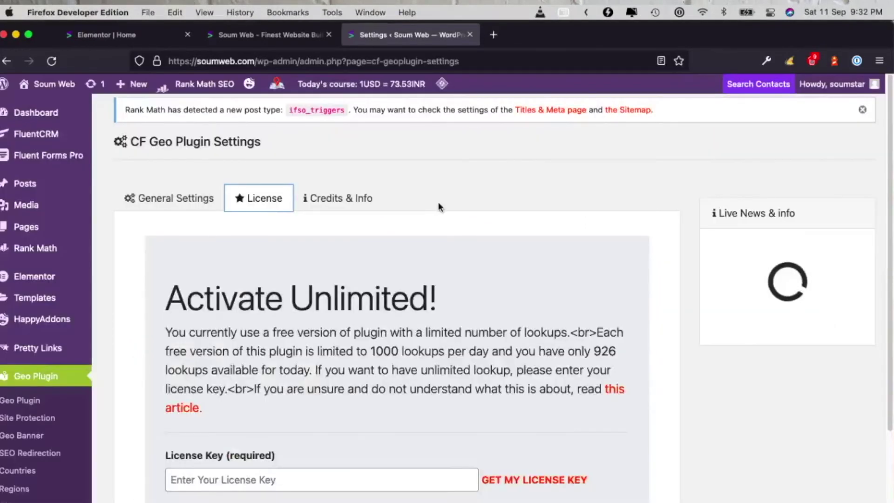
# Highlight CF Geo Plugin's free-version limit of 1000 lookups per day on the License tab.
pyautogui.scroll(-2, 396, 334)
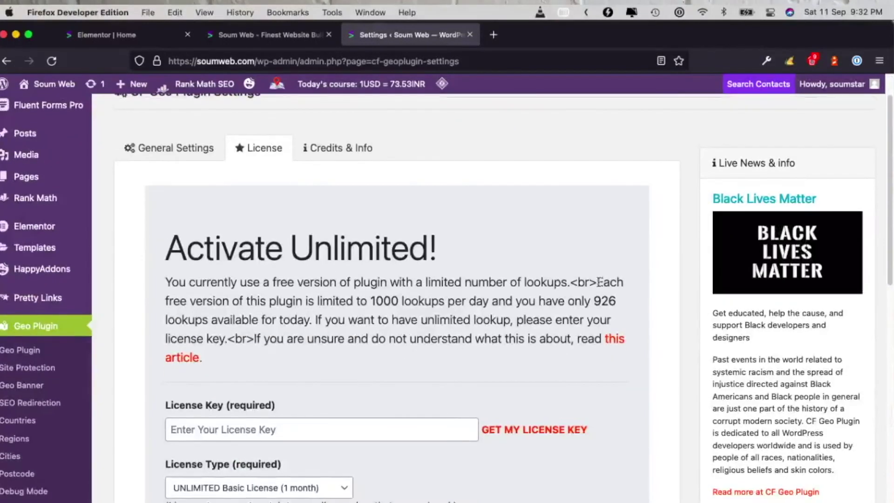
pyautogui.moveTo(597, 282); pyautogui.dragTo(310, 312)
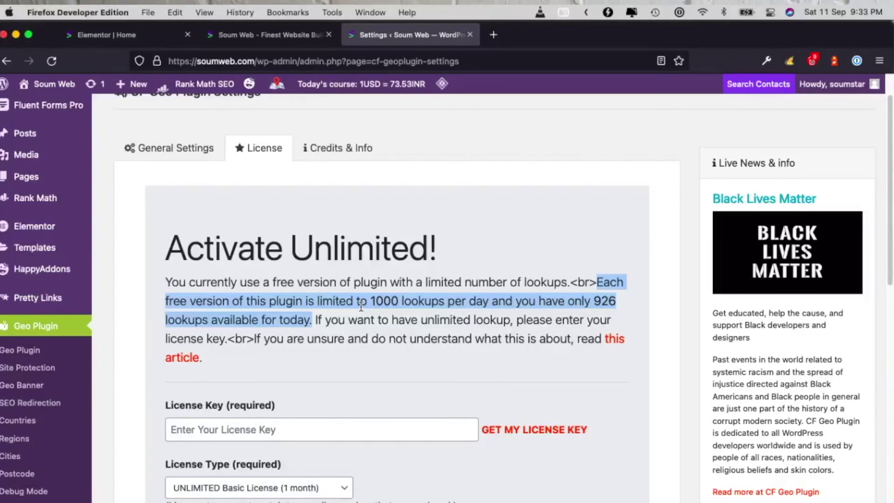
pyautogui.click(433, 273)
# Point out the CF Geo Plugin Settings heading, then return to the Soum Web homepage preview.
pyautogui.scroll(3, 447, 243)
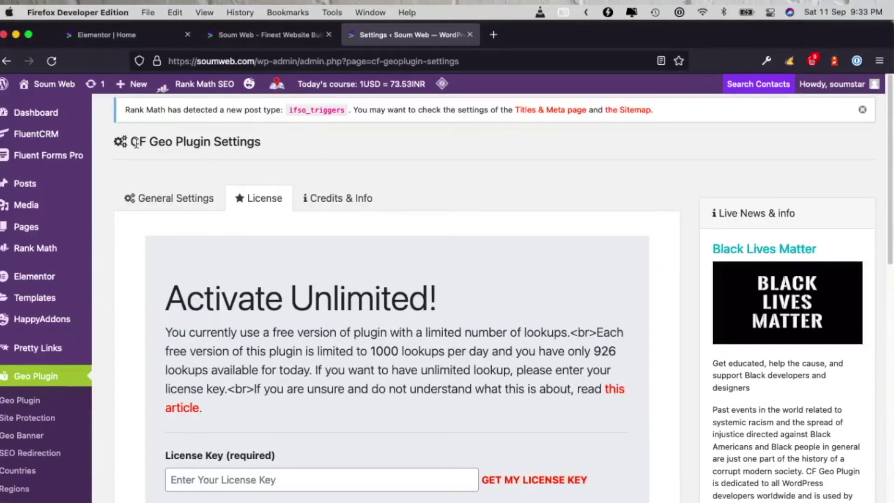
pyautogui.moveTo(131, 142); pyautogui.dragTo(269, 144)
pyautogui.click(269, 145)
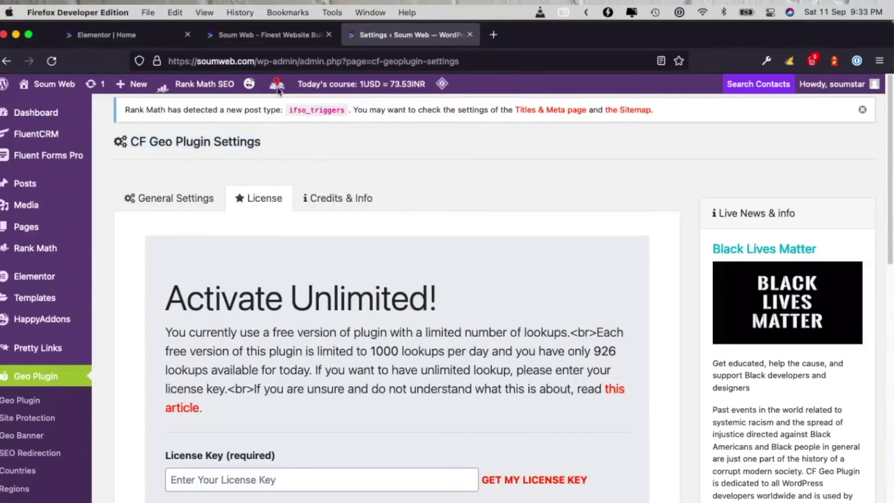
pyautogui.click(278, 40)
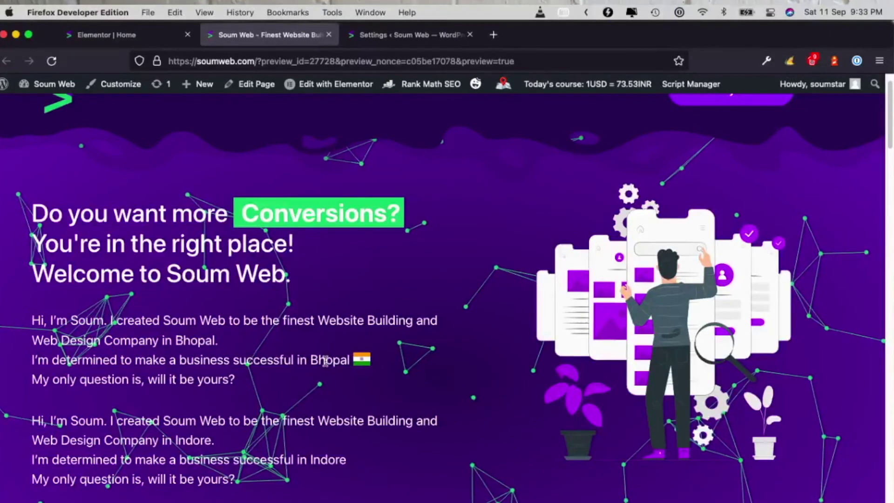
pyautogui.hotkey('ctrl', 'shift', 'Tab')
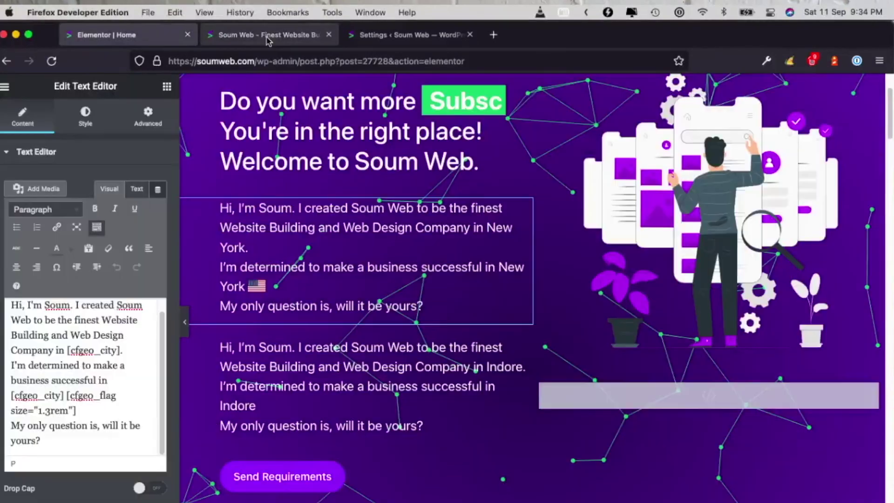
pyautogui.click(269, 41)
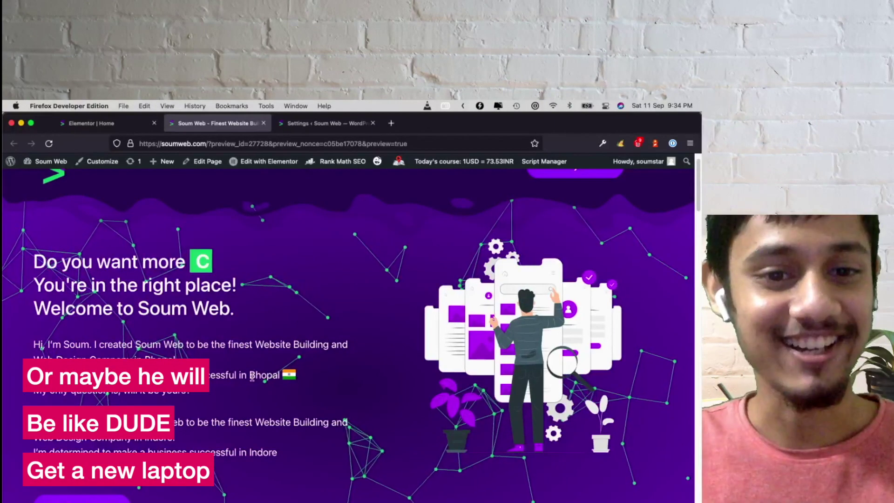
pyautogui.moveTo(251, 375); pyautogui.dragTo(280, 376)
pyautogui.click(247, 343)
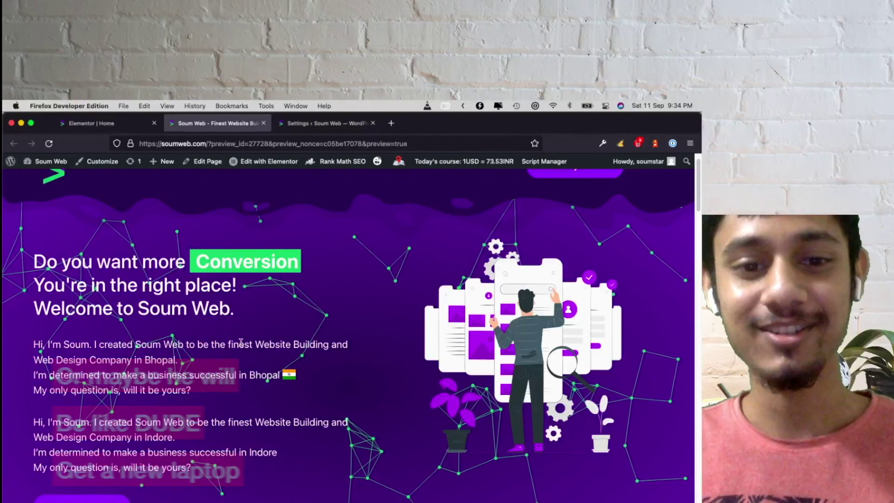